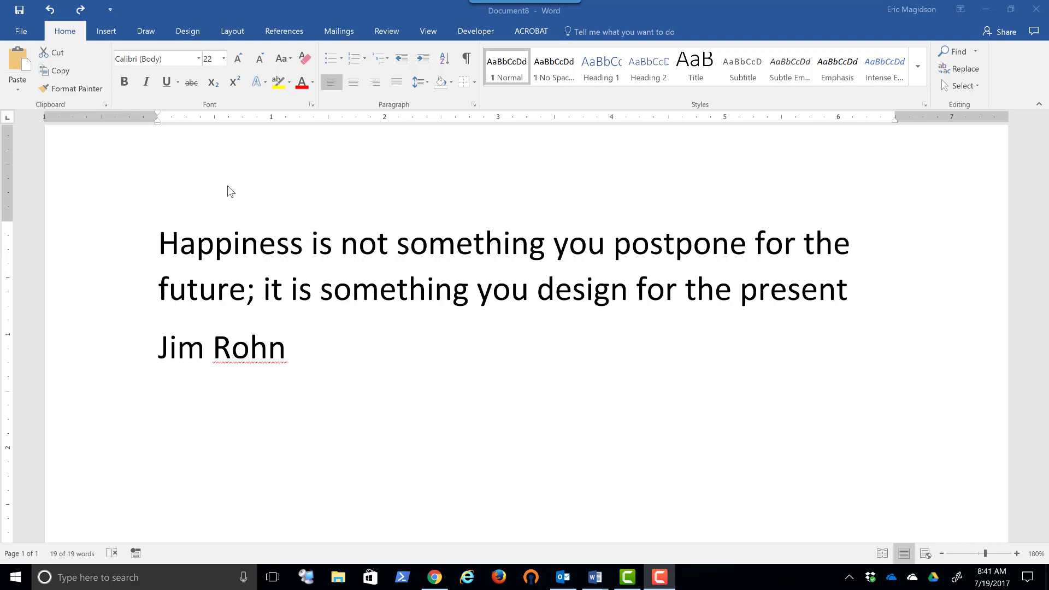
- Indent all of the text to about 3.4 inches and centre its alignment
key(ctrl+a)
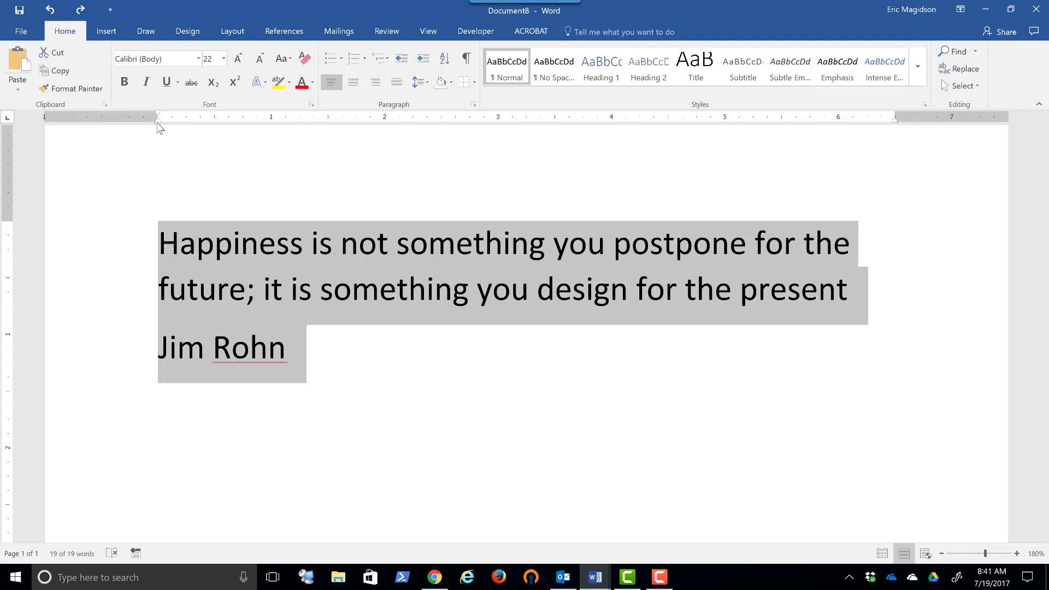
mouse_move(159, 126)
mouse_down()
mouse_move(175, 115)
mouse_move(540, 112)
mouse_up()
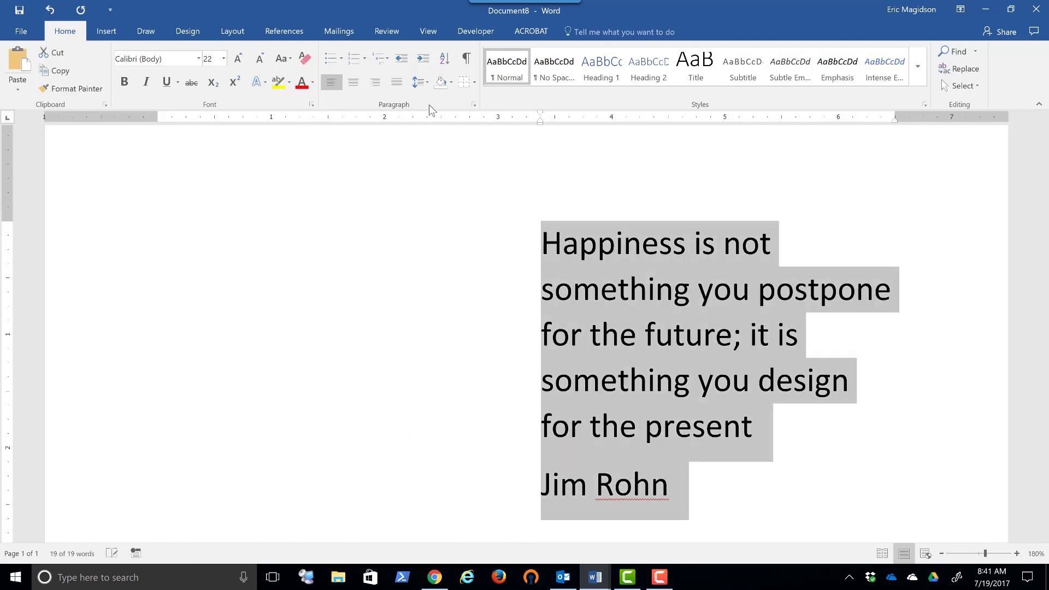
click(353, 82)
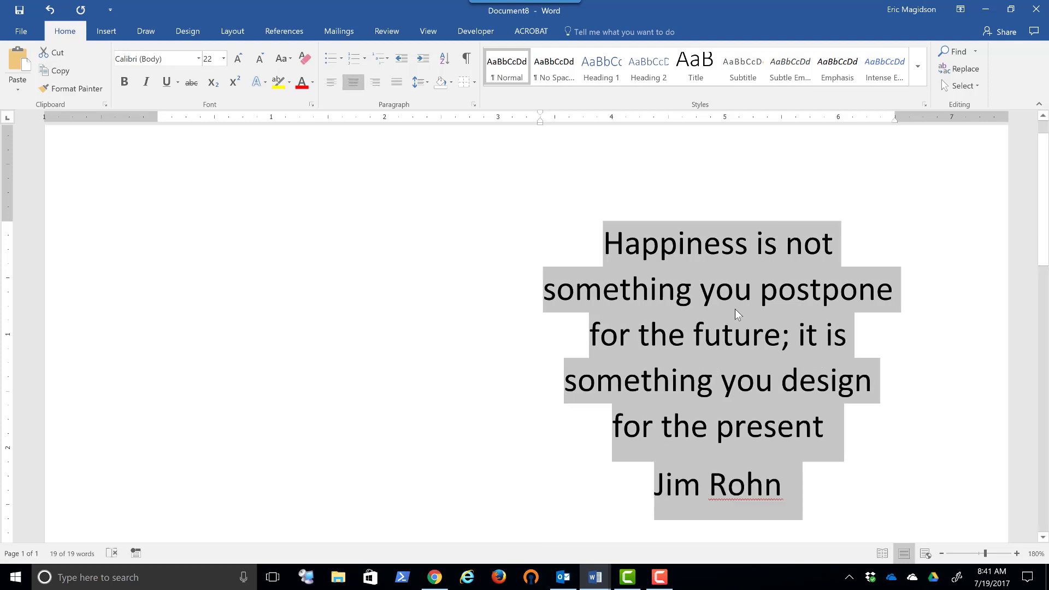
click(917, 189)
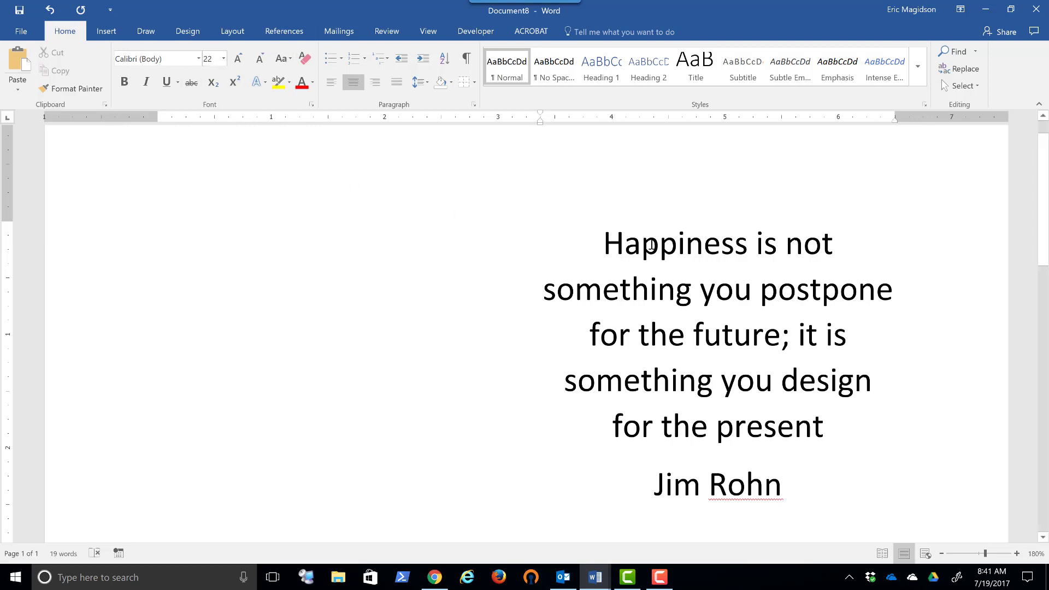
- Preview the Algerian font on the quote text without applying it
drag(604, 243, 822, 418)
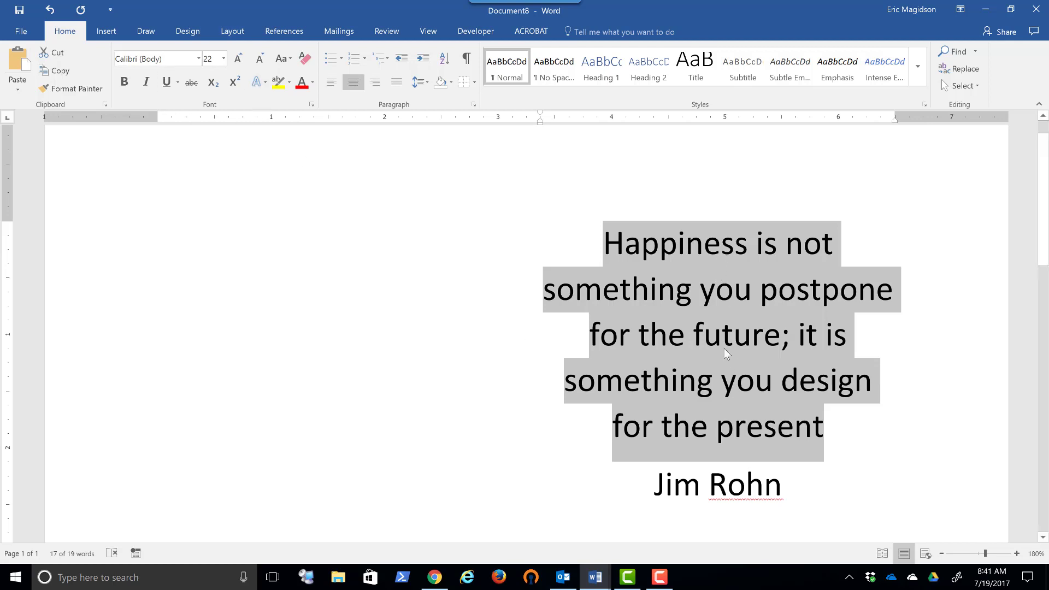
click(199, 61)
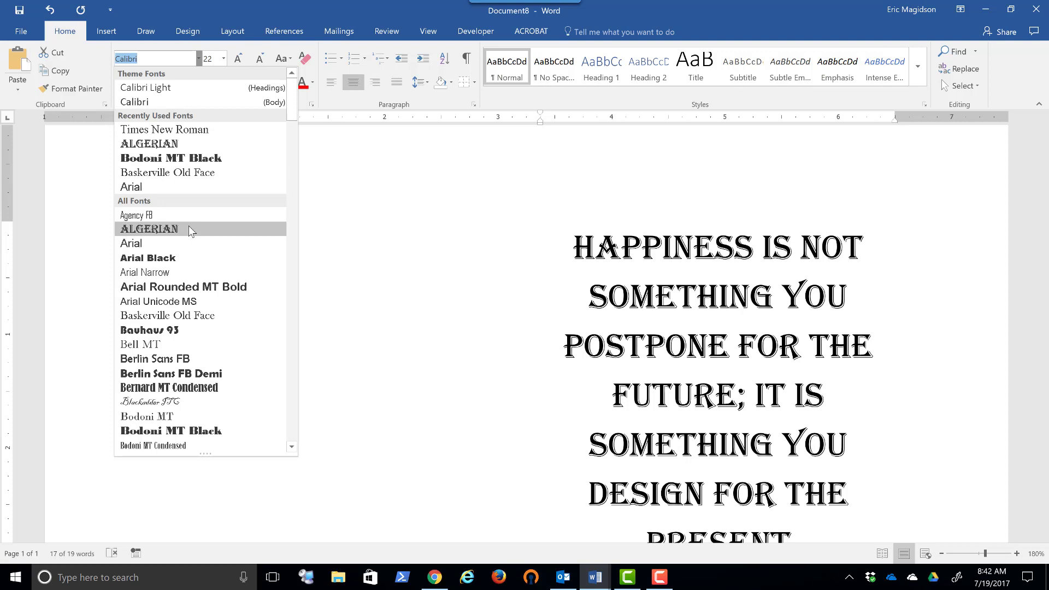
click(352, 173)
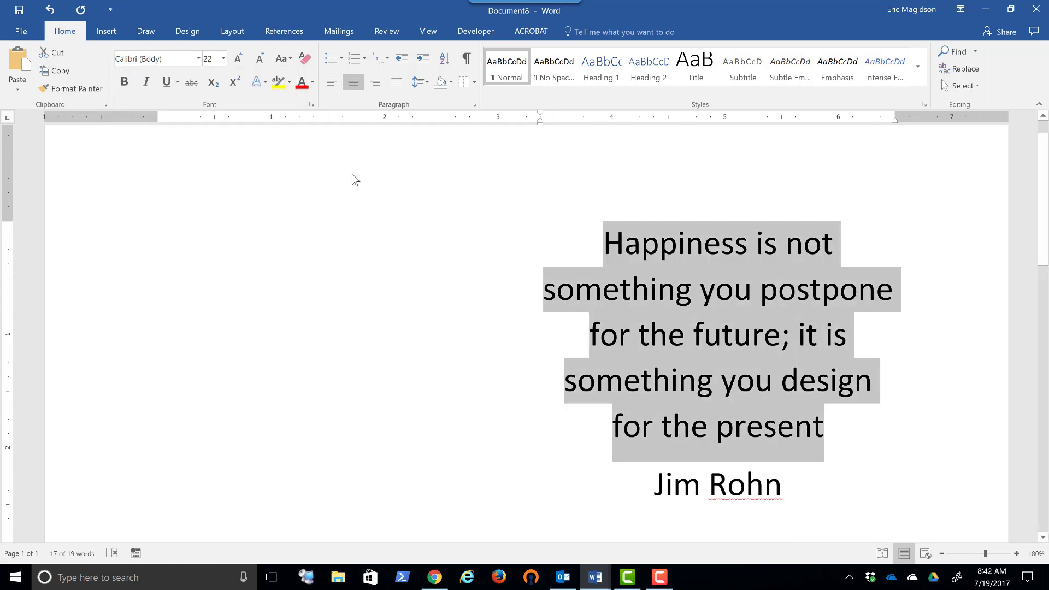
- Try bold on the words "Happiness", "future" and "present" together, and remove it again
click(667, 252)
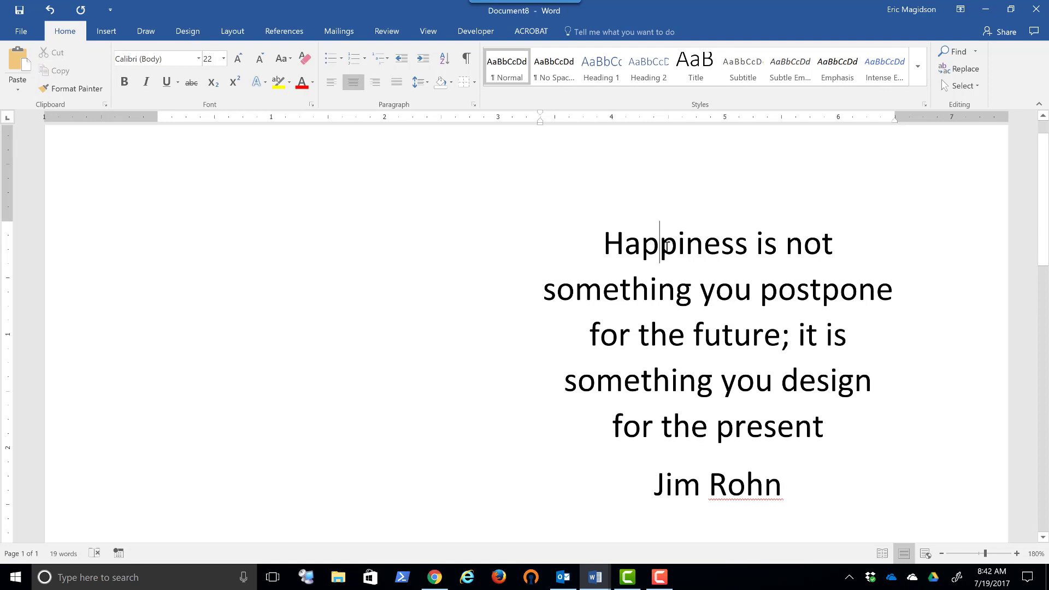
double_click(667, 251)
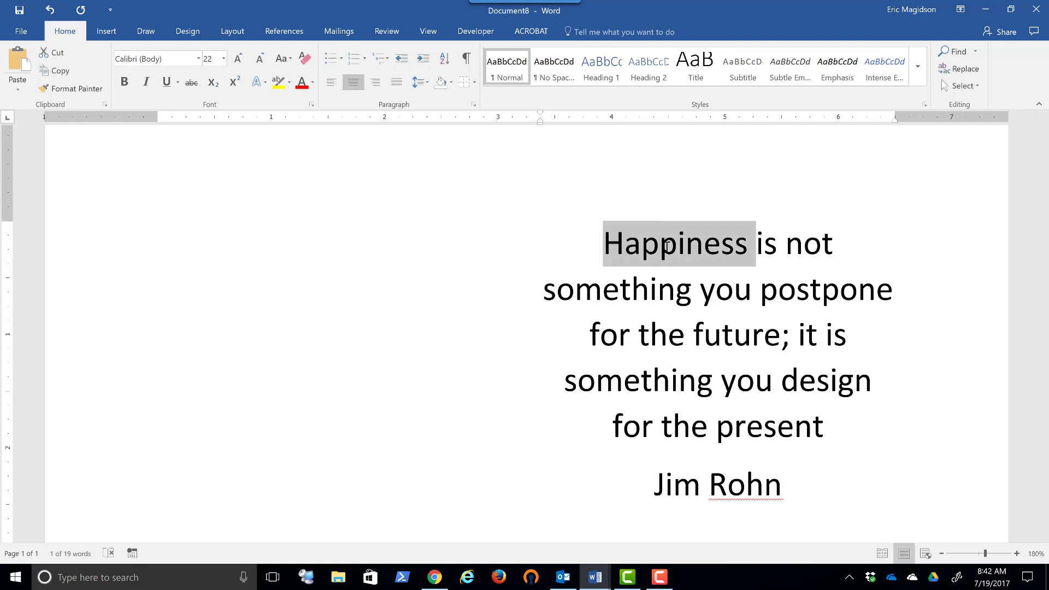
ctrl+double_click(737, 335)
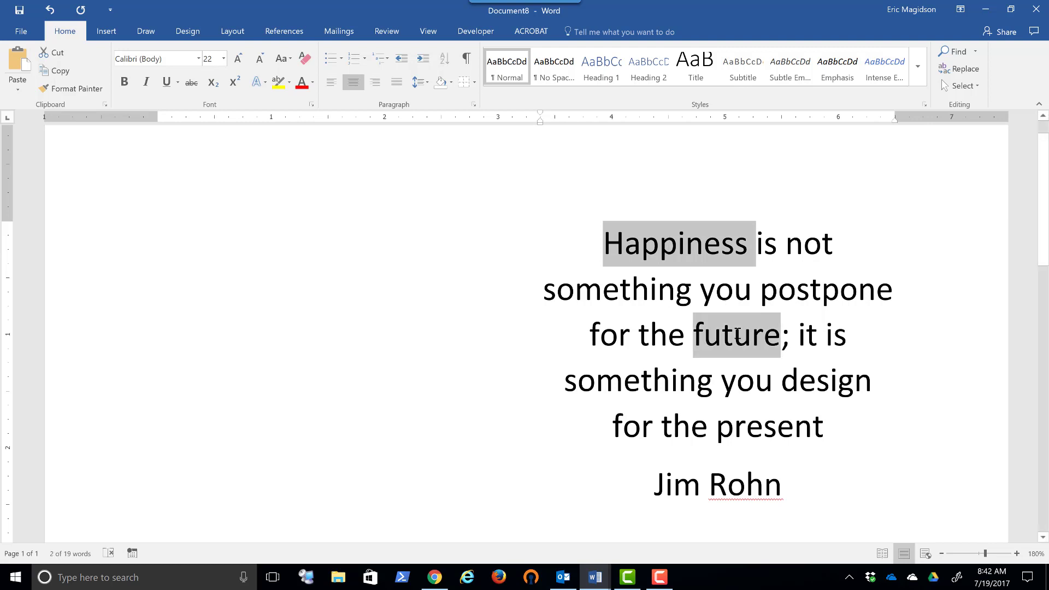
ctrl+double_click(770, 434)
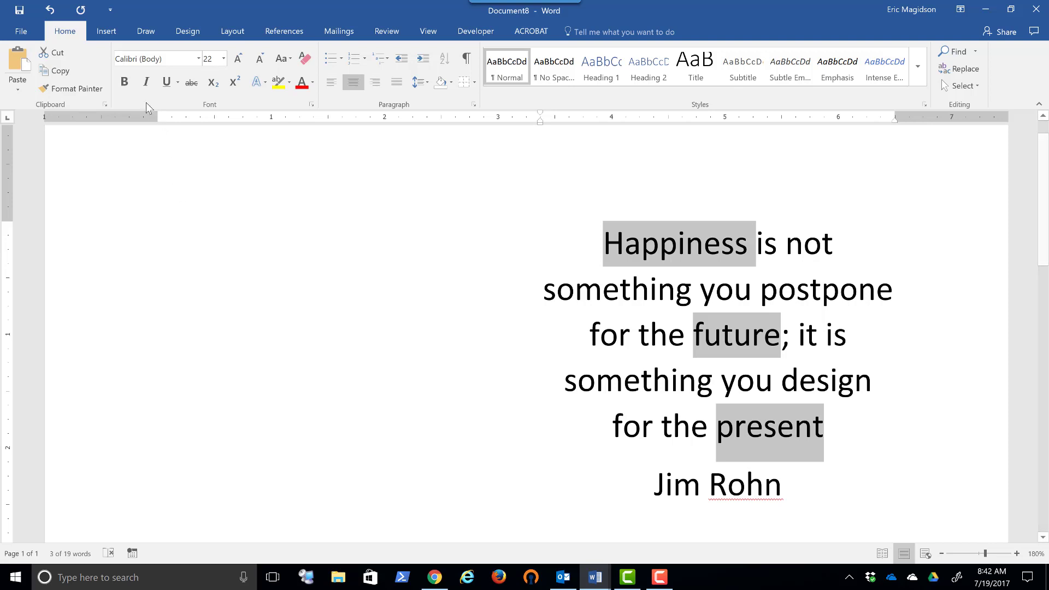
click(125, 83)
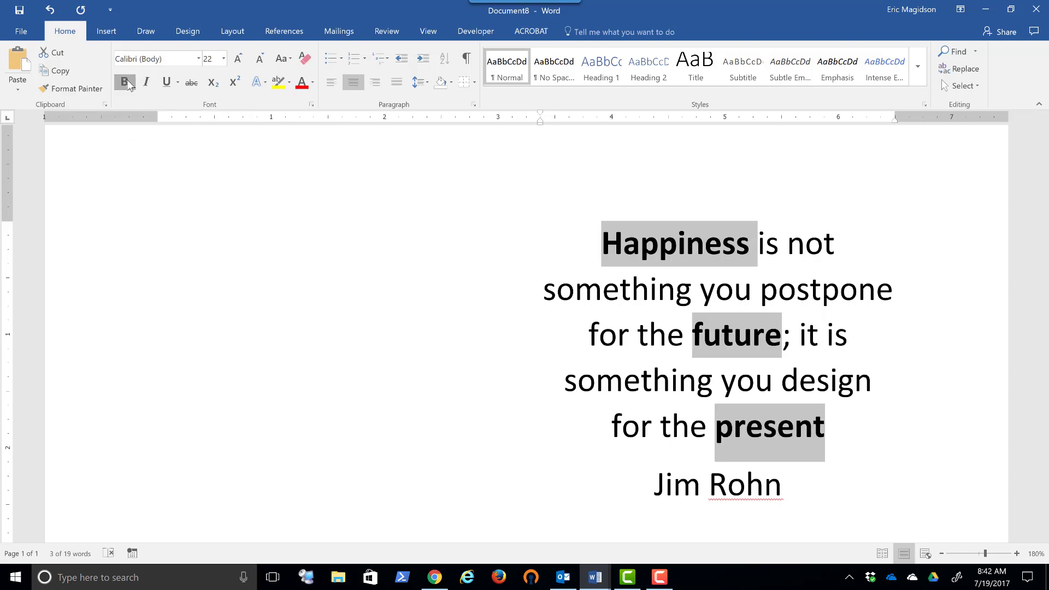
click(124, 83)
- Try italic and underline in turn on the three selected words, removing each, and clear the selection
click(147, 83)
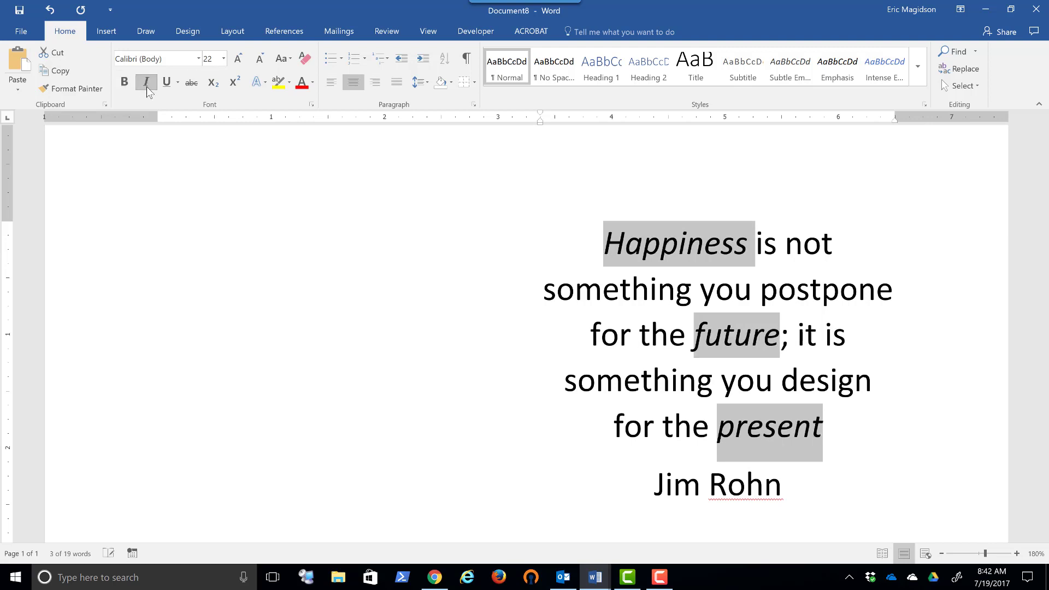
click(146, 86)
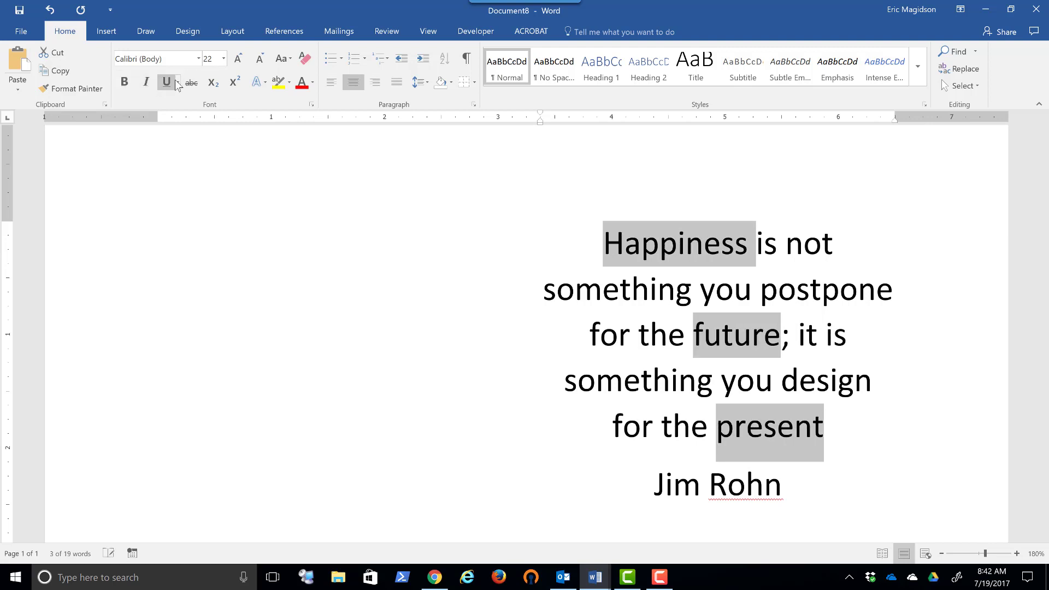
click(167, 83)
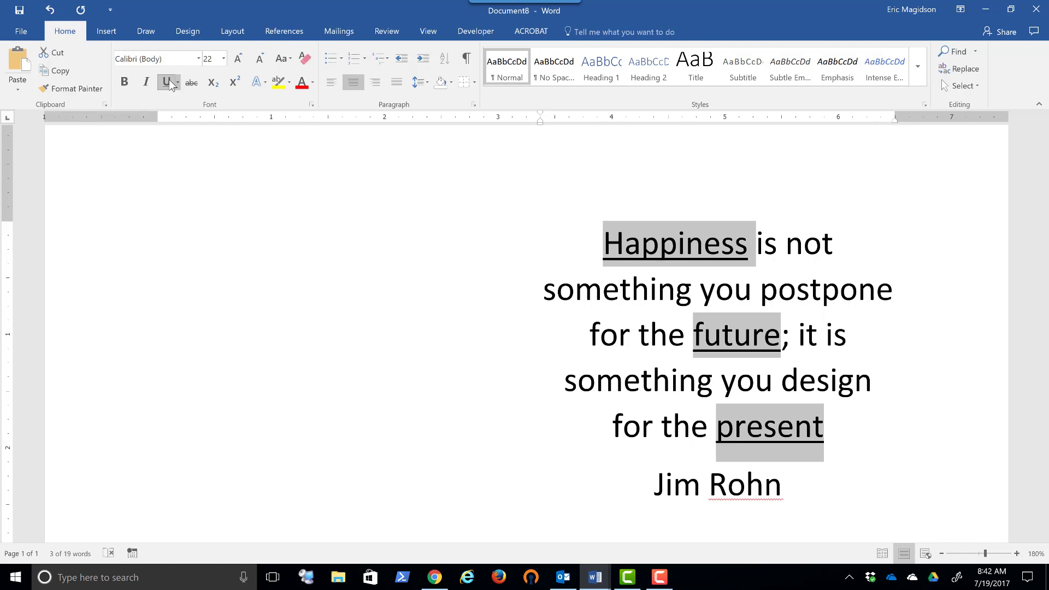
click(169, 83)
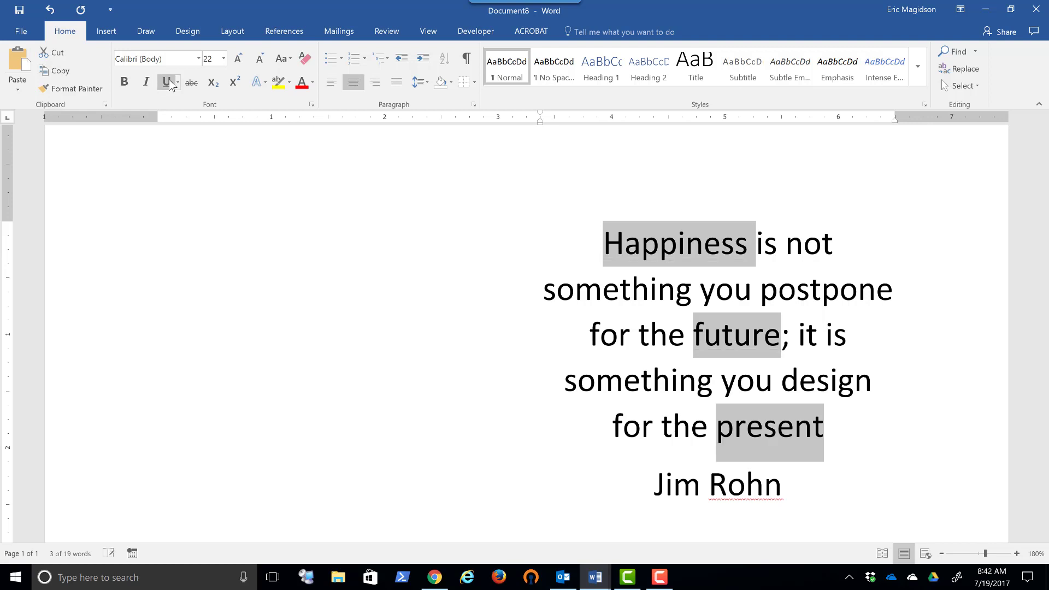
click(457, 251)
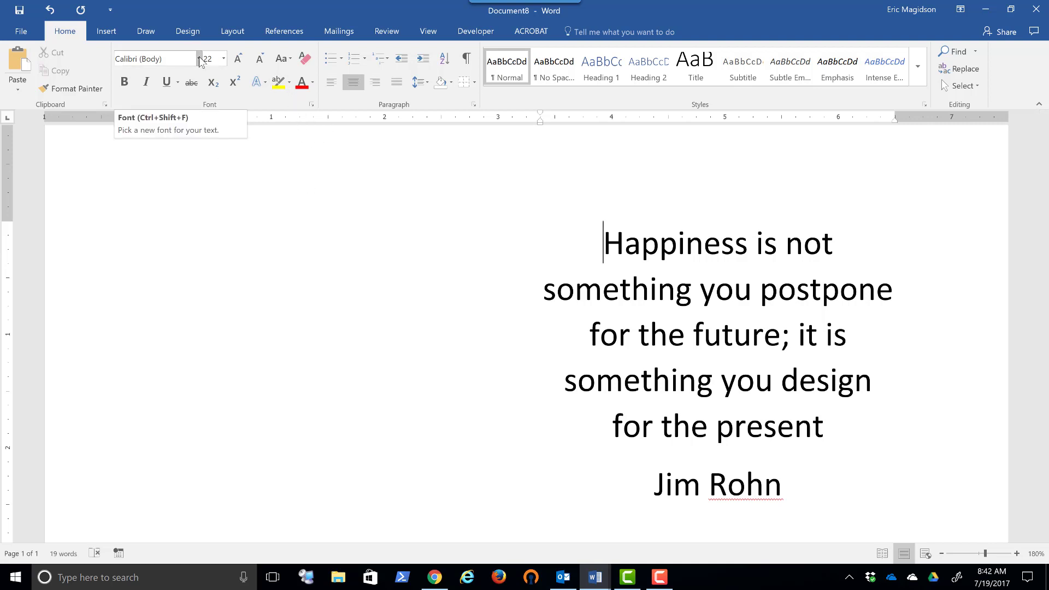
- Enlarge the word "Happiness" to font size 28 and reduce it to 24
triple_click(685, 242)
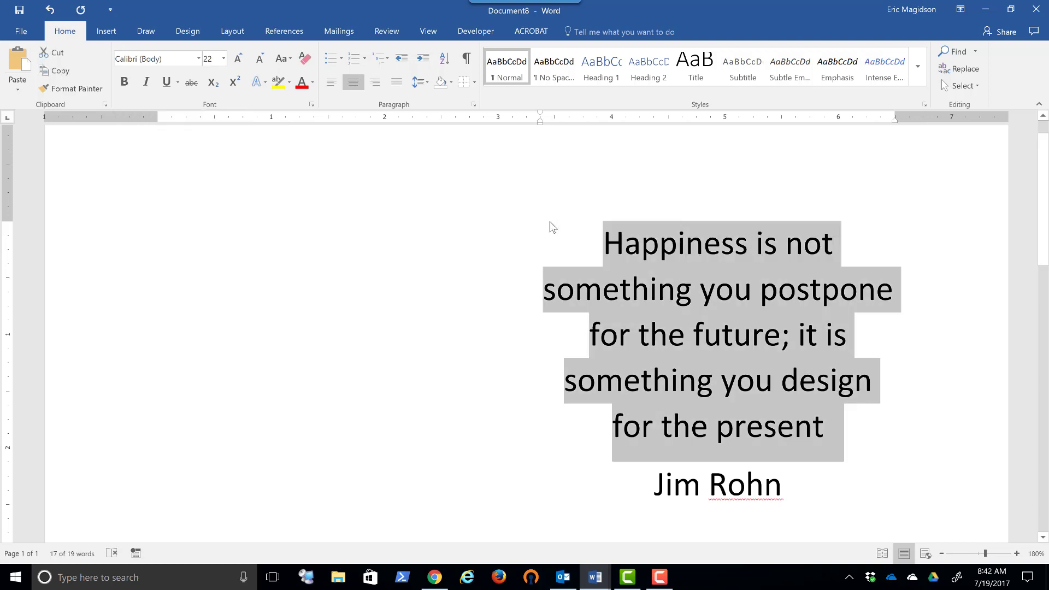
click(645, 244)
double_click(649, 245)
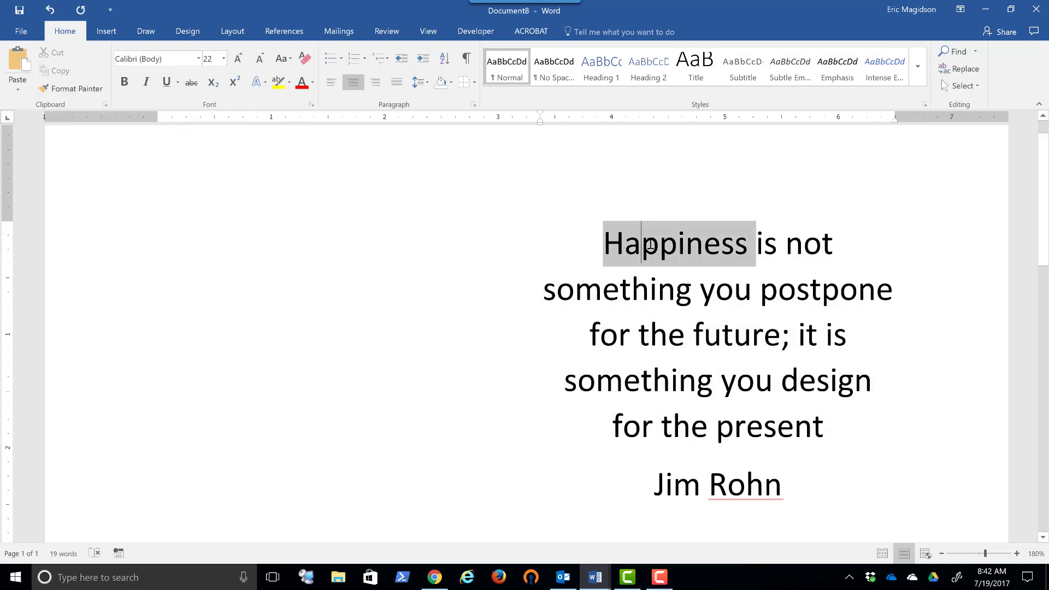
click(223, 58)
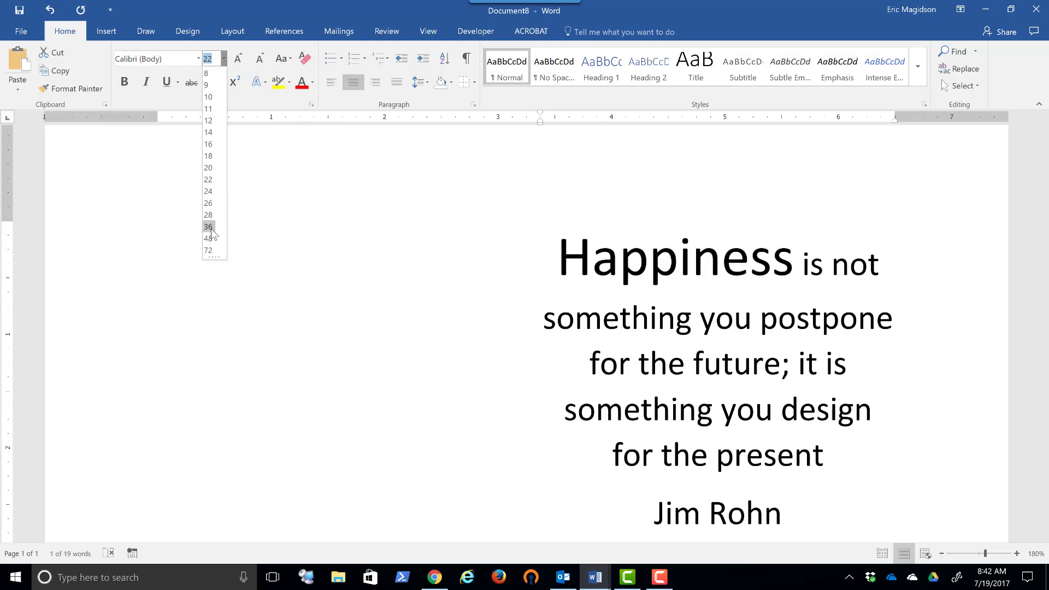
click(239, 60)
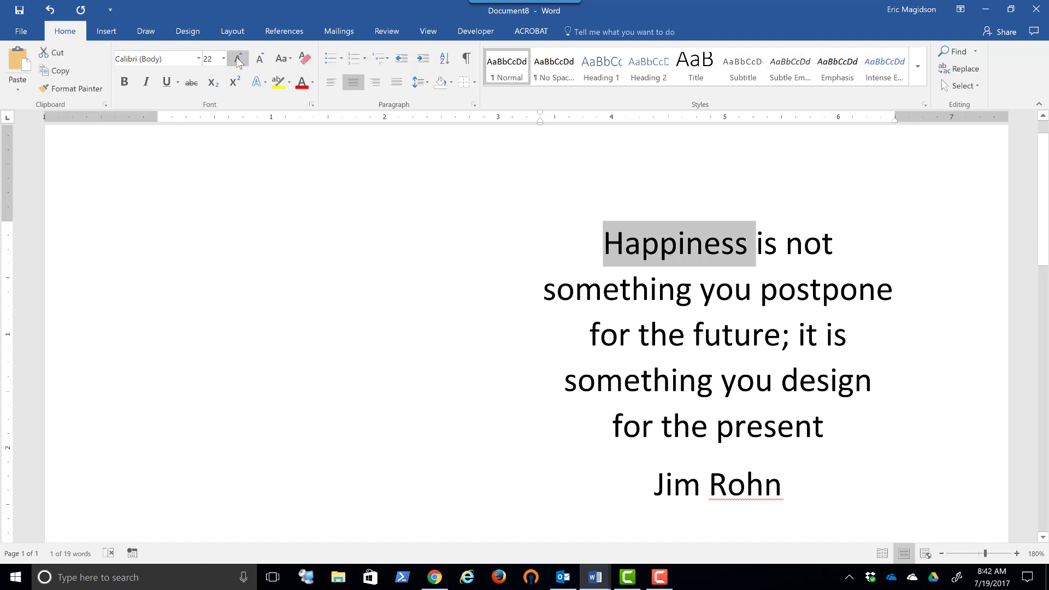
click(239, 60)
click(239, 60)
click(239, 60)
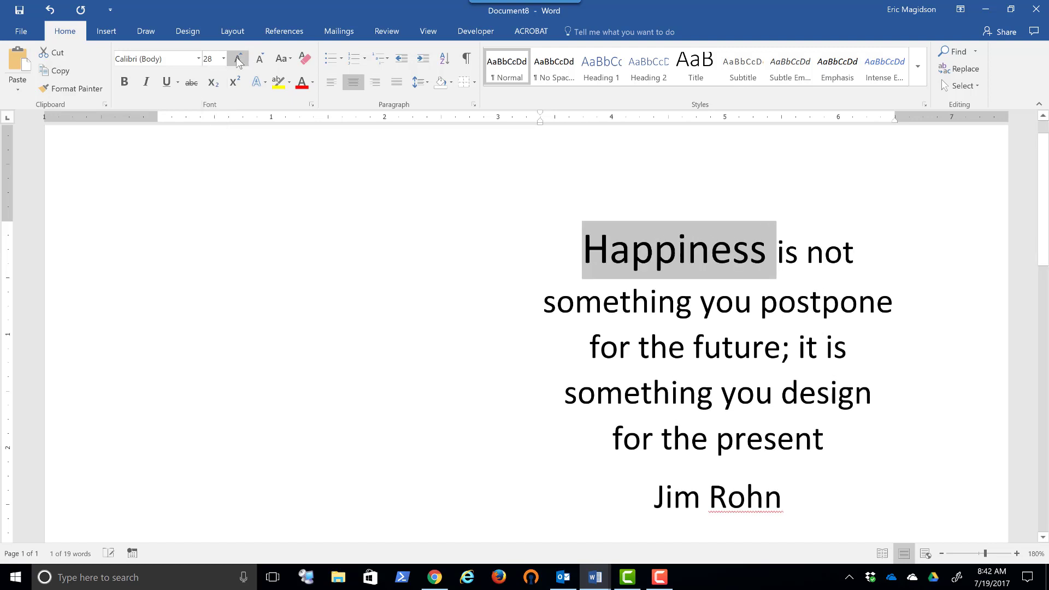
click(239, 60)
click(261, 59)
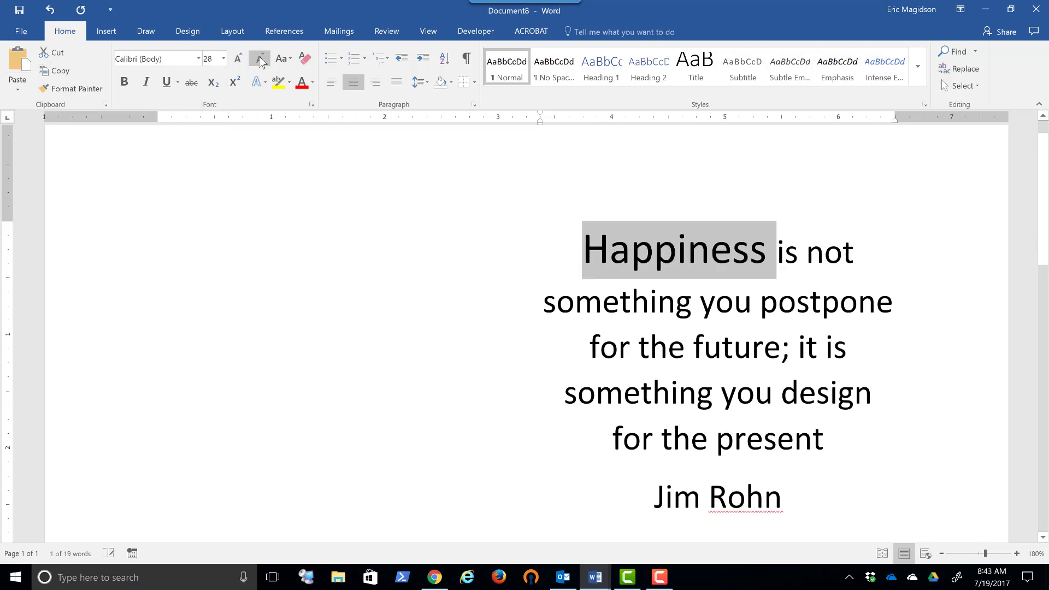
click(260, 59)
click(260, 59)
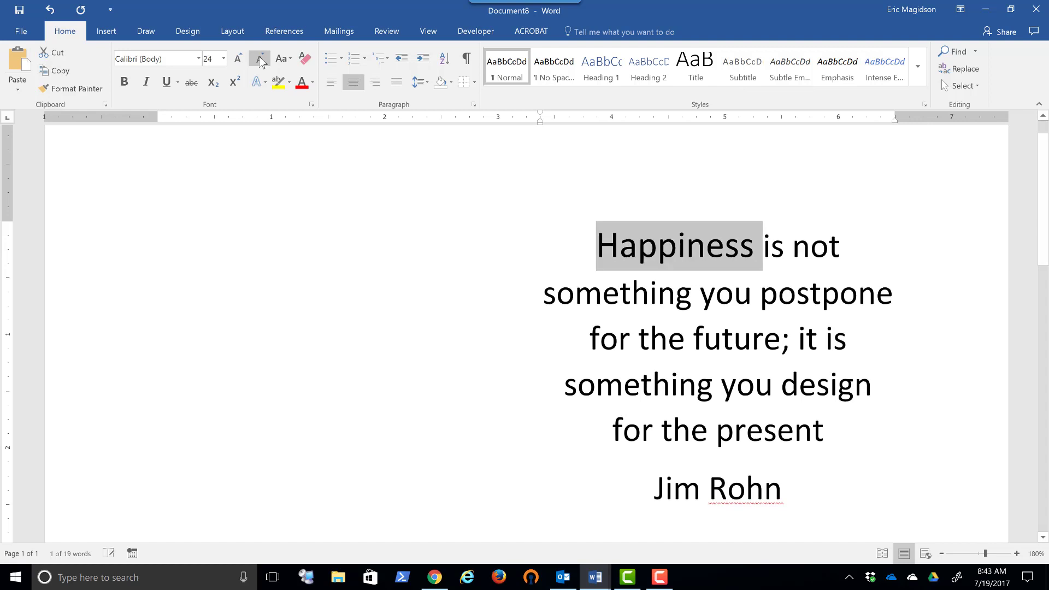
- Change the word "Happiness" to UPPERCASE and switch it to Capitalize Each Word
click(289, 59)
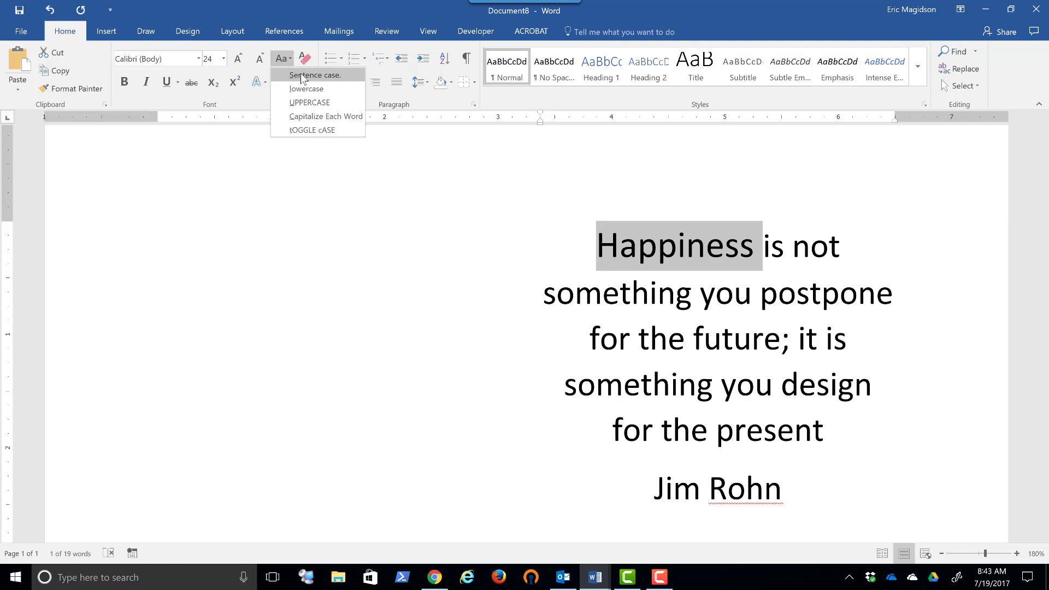
click(308, 104)
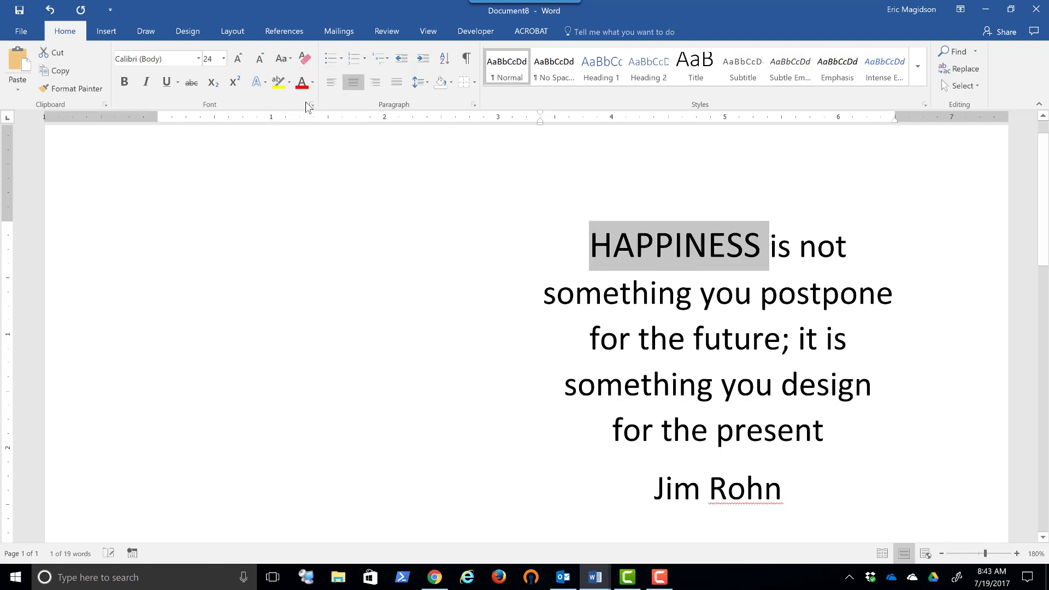
click(283, 59)
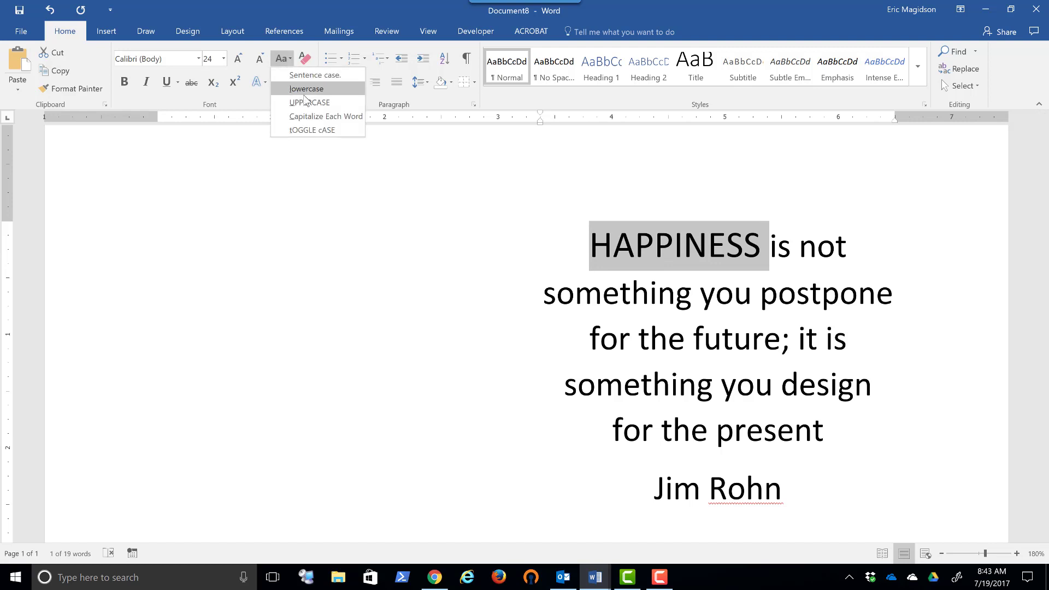
click(314, 120)
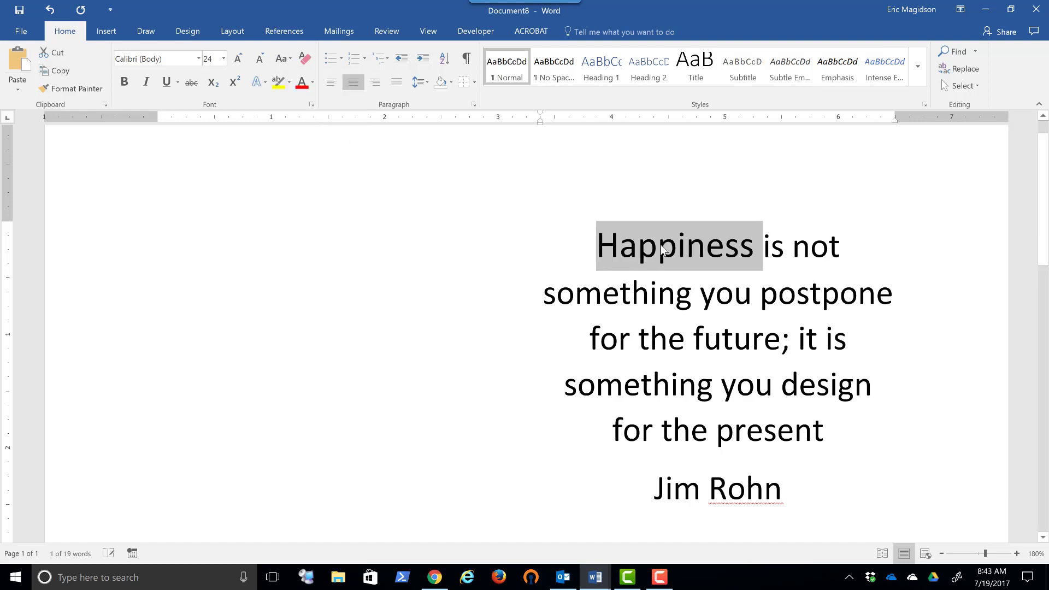
- Toggle the case of the word "Happiness" and return it to Sentence case
click(289, 60)
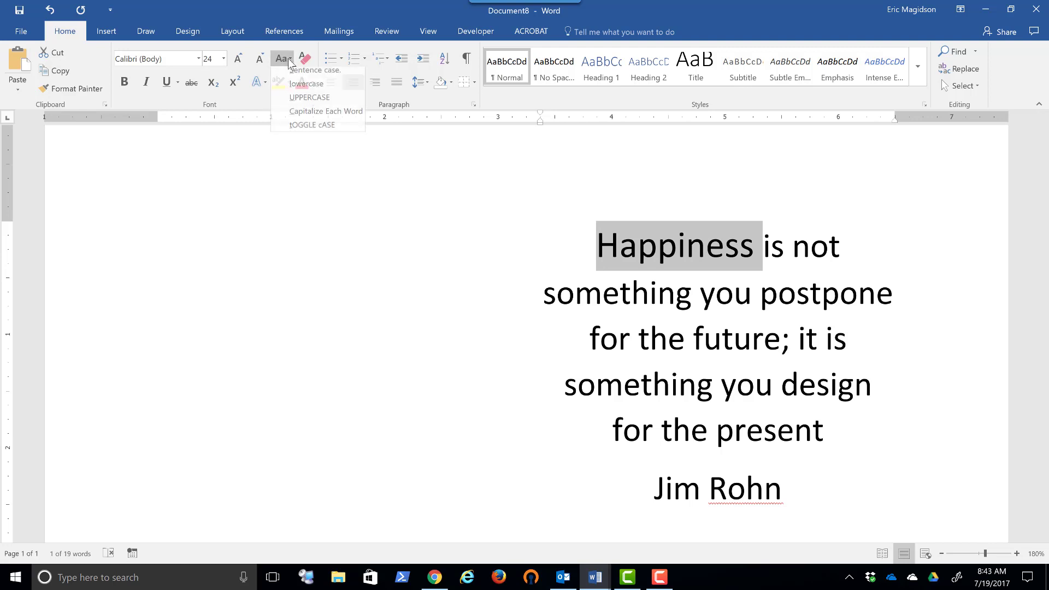
click(308, 126)
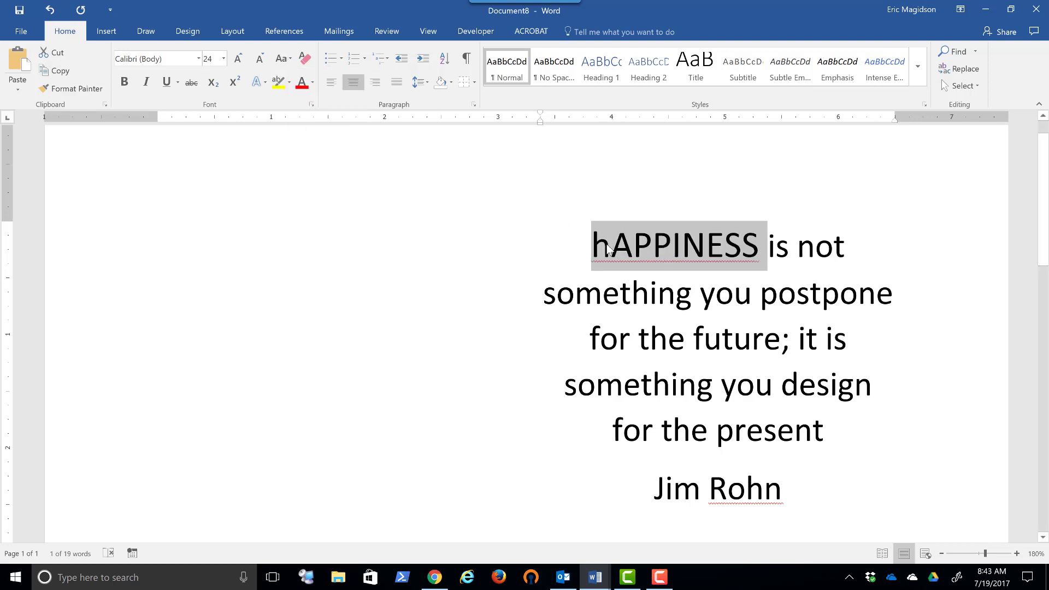
click(290, 61)
click(298, 75)
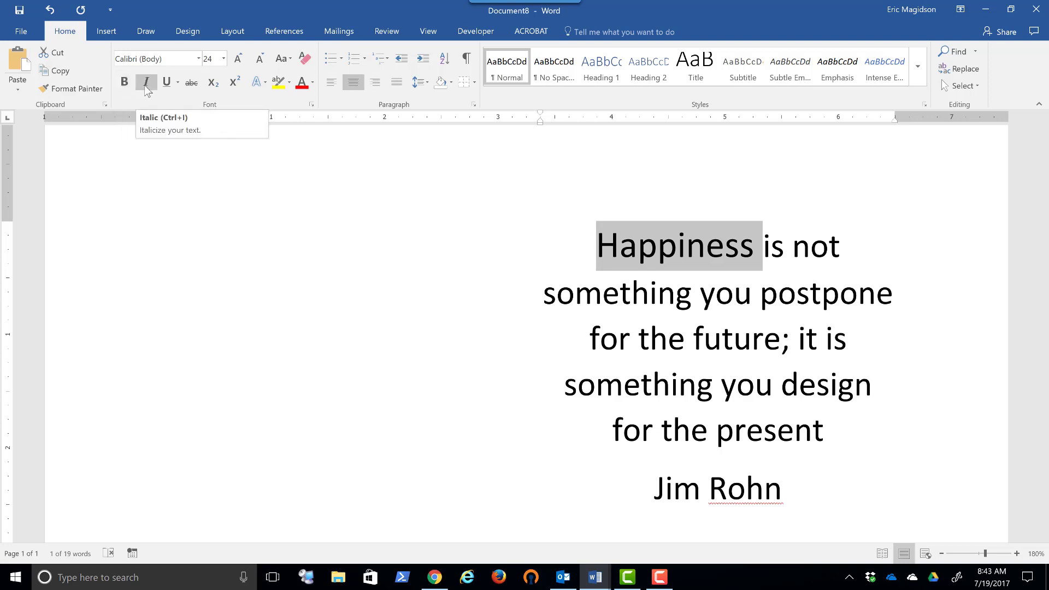
- View the underline styles and try strikethrough on the word "Happiness", removing it again
click(178, 83)
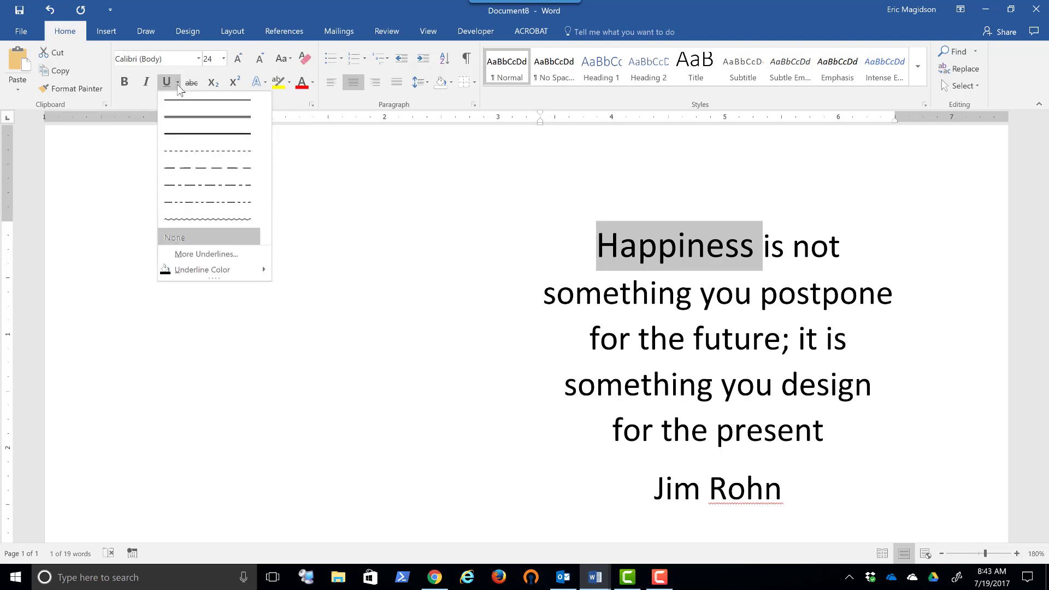
mouse_move(247, 272)
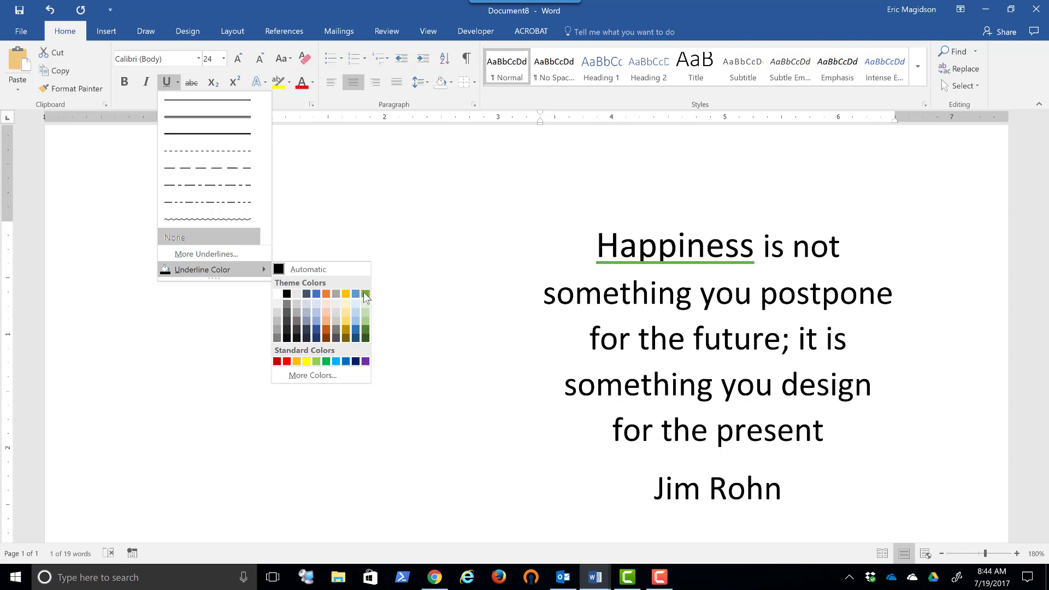
click(191, 83)
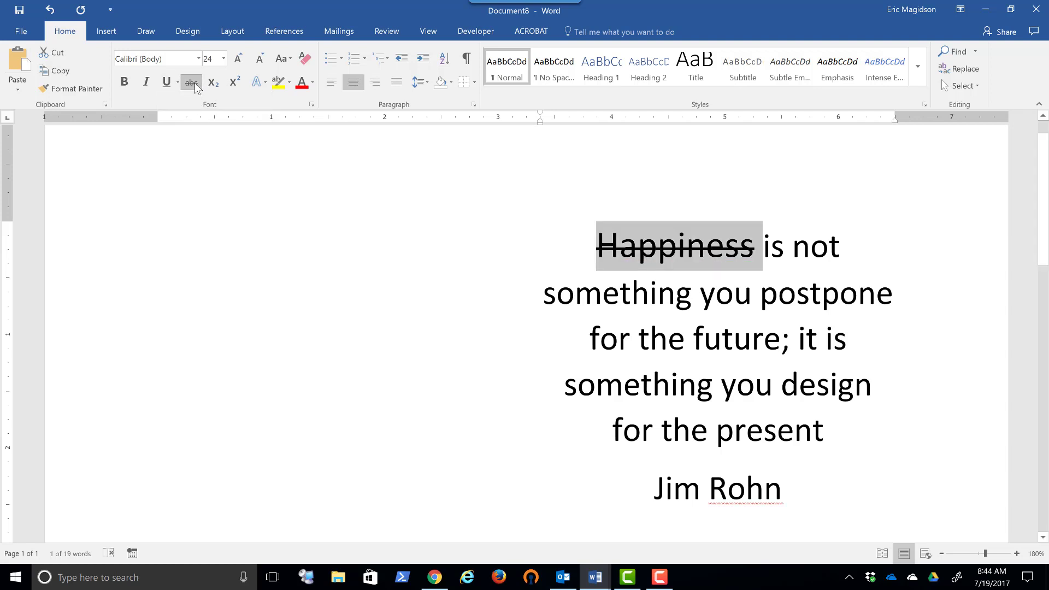
click(194, 86)
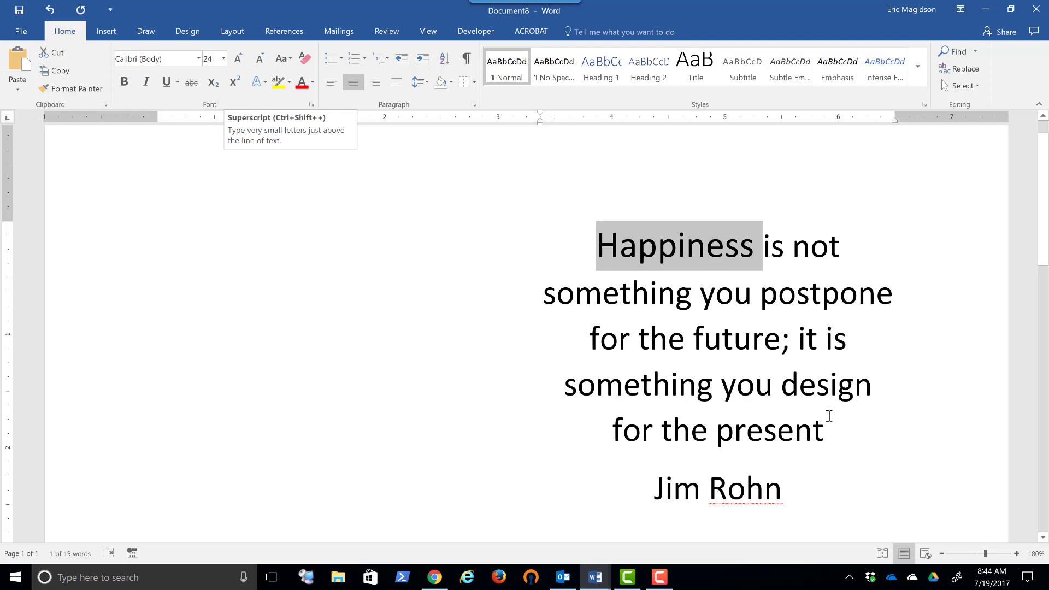
- Add a line reading "H20" above the quote and format its 2 as subscript
click(845, 431)
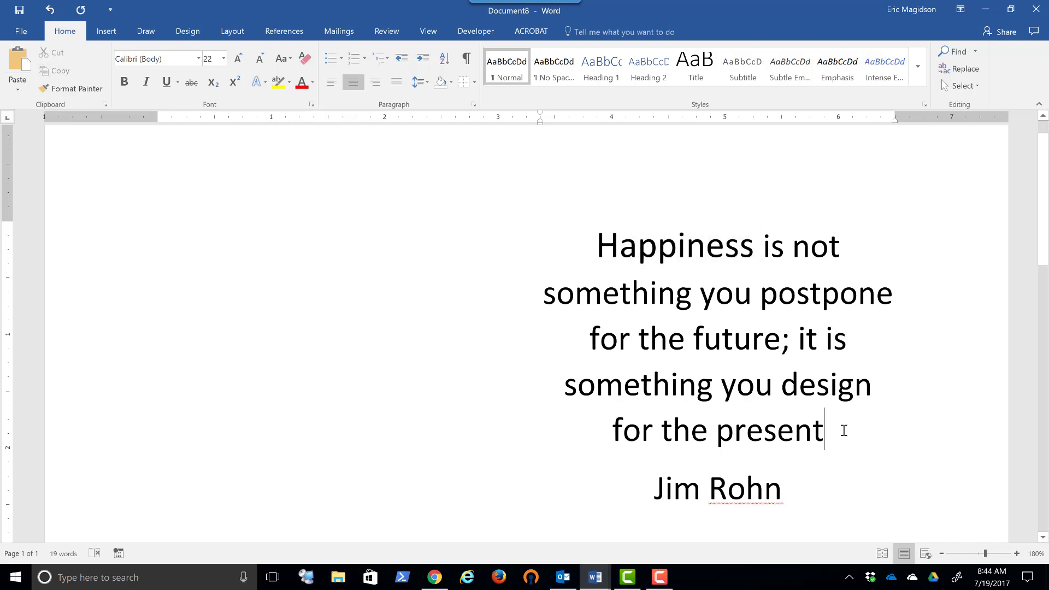
click(583, 245)
key(Return)
key(Up)
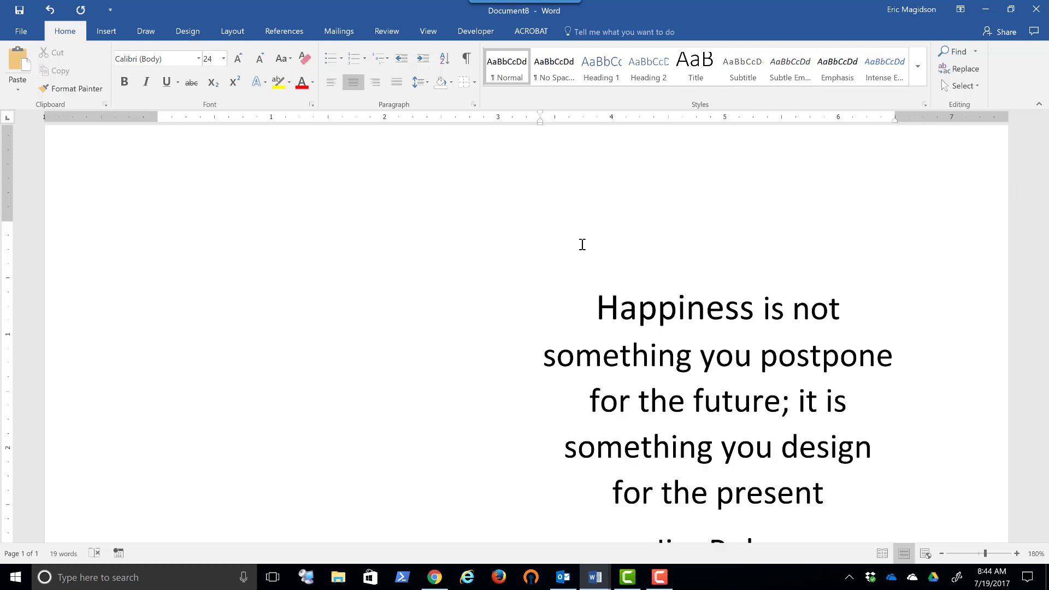
text(H20)
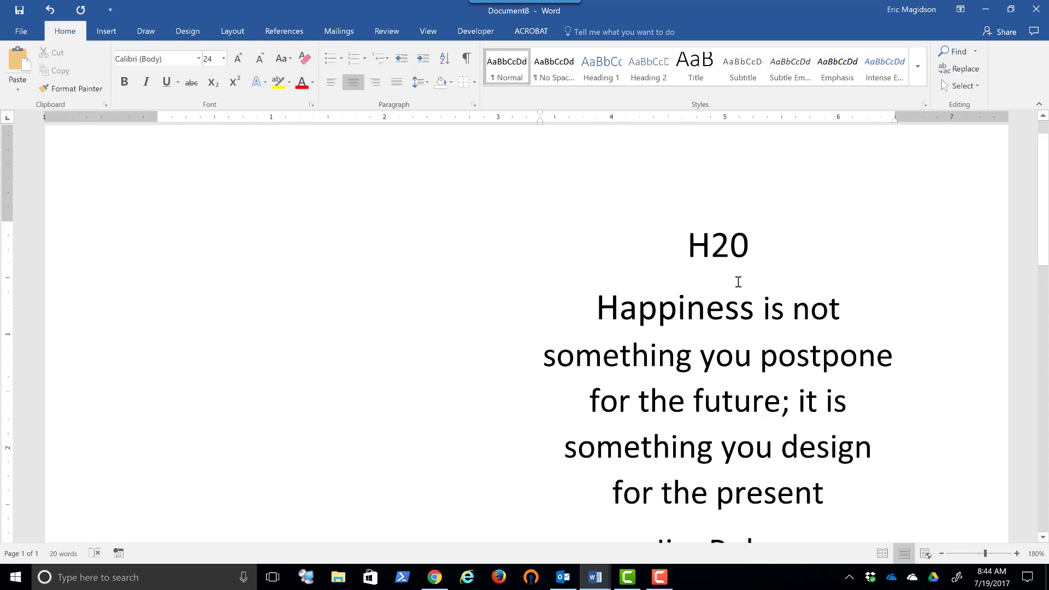
drag(730, 246, 719, 246)
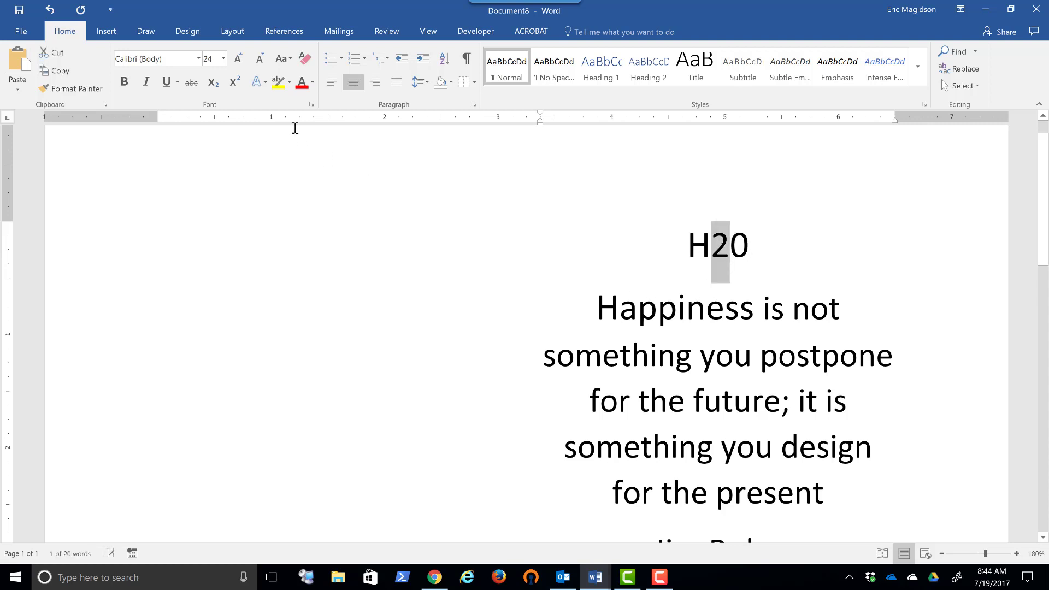
click(212, 83)
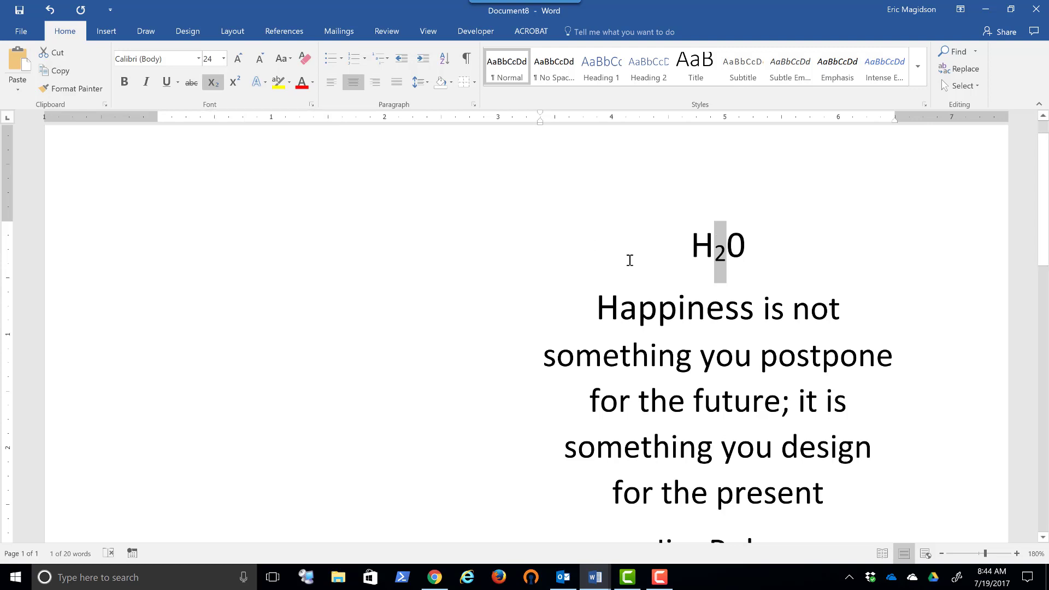
- Add "E=MC2" after the H20 formula and format its closing 2 as superscript
click(780, 239)
text(E=)
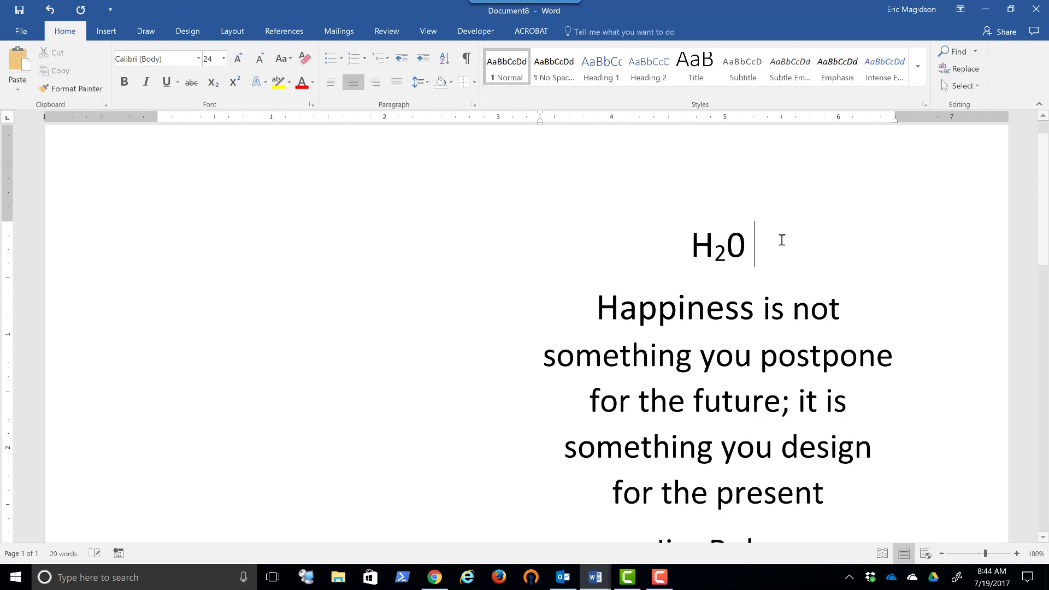
text(MC2)
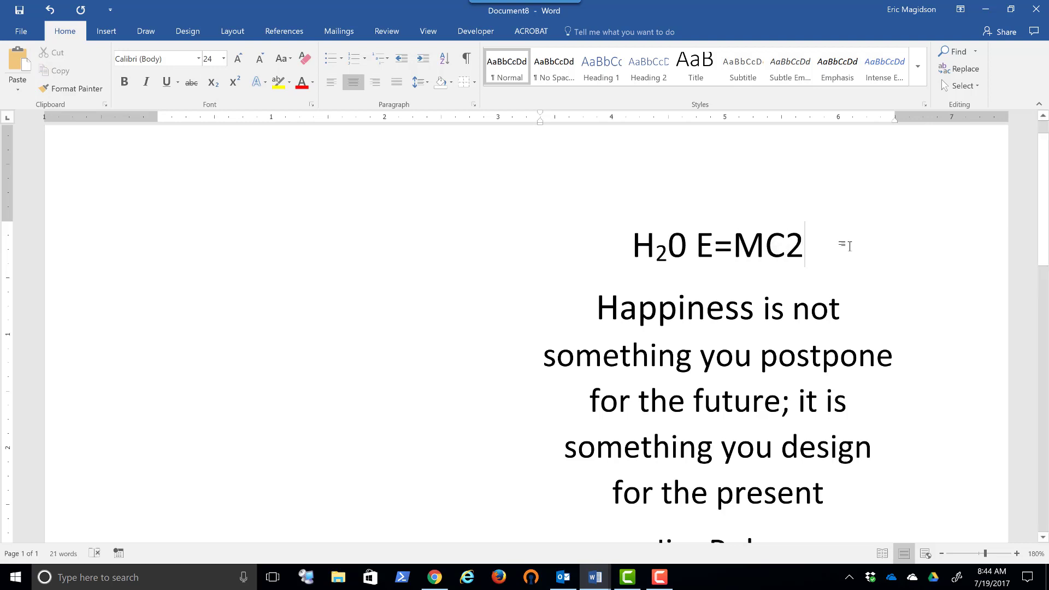
drag(805, 244, 787, 243)
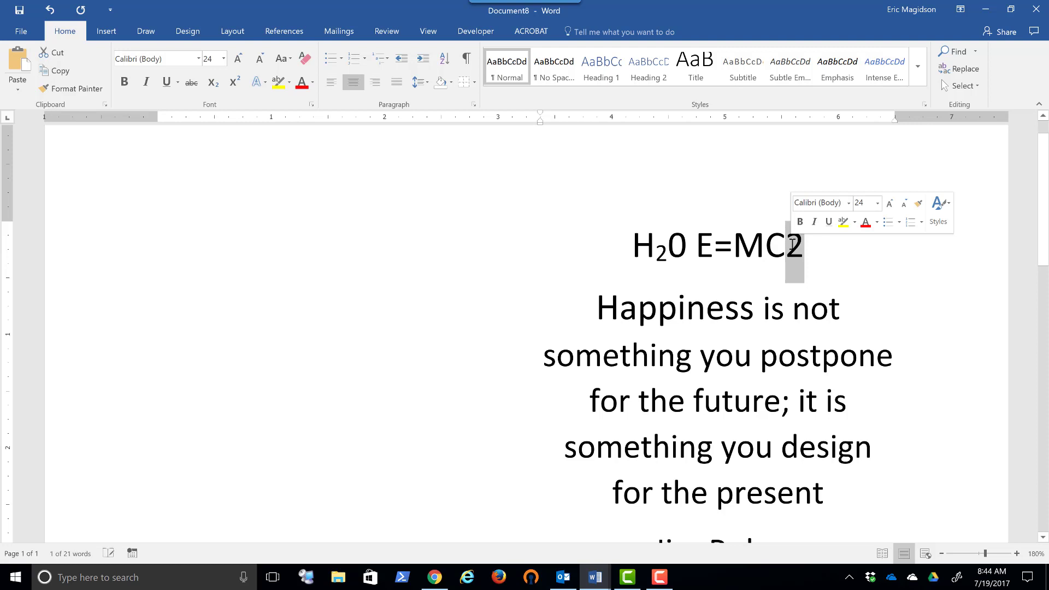
click(235, 84)
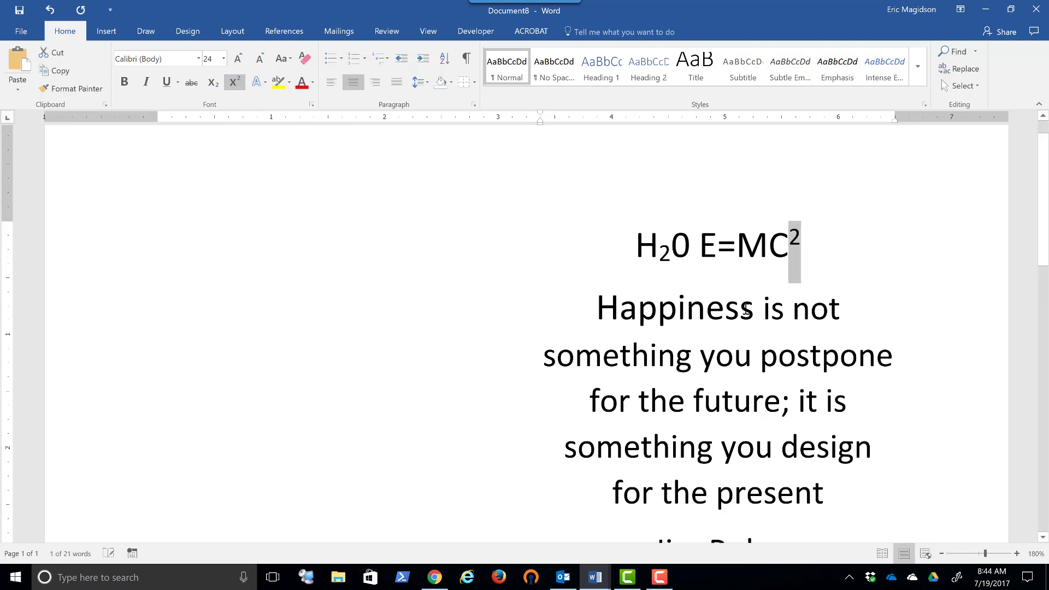
- Delete the line with the two formulas above the quote
click(813, 243)
drag(813, 241, 636, 244)
key(Delete)
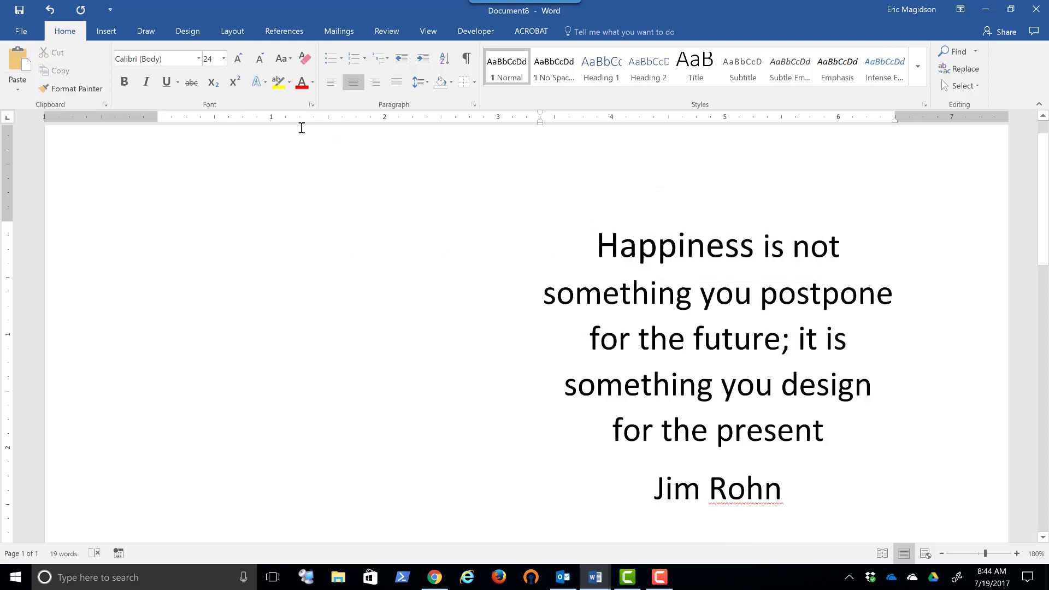
- Preview the text effect styles on the word "Happiness" without applying one
double_click(637, 249)
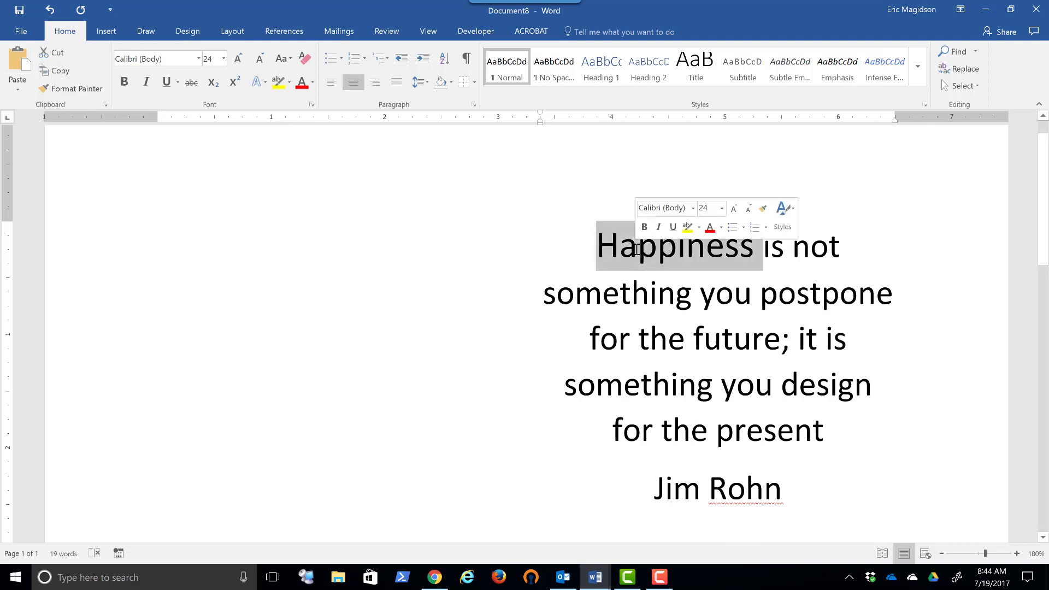
click(266, 83)
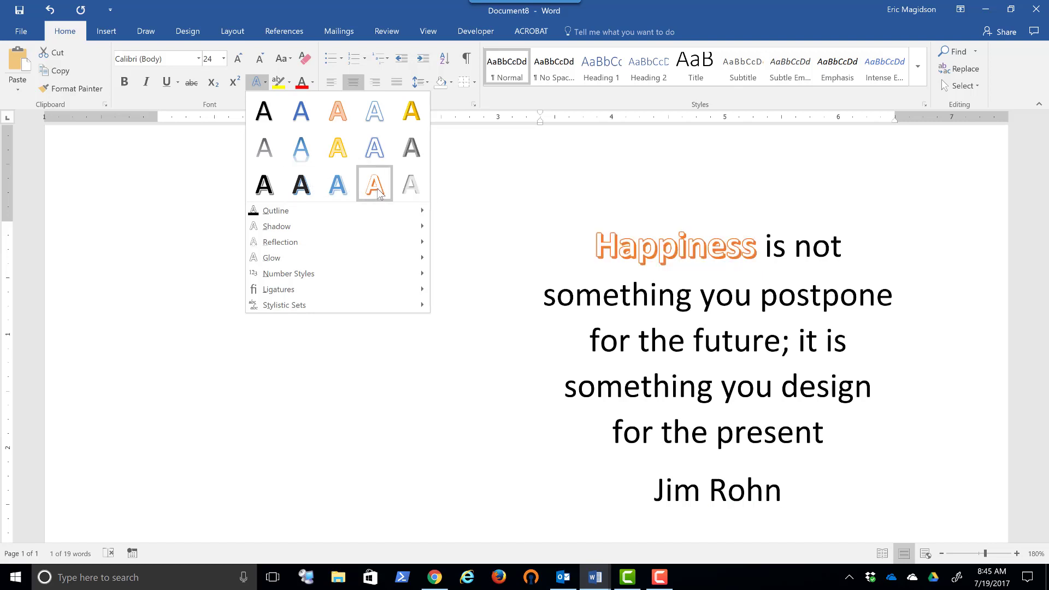
click(624, 223)
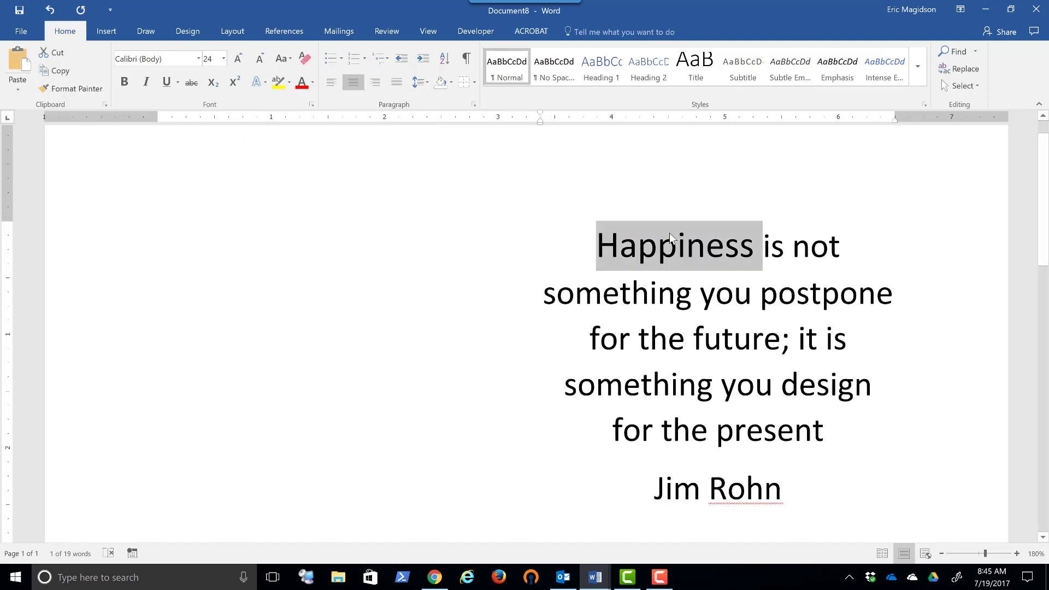
- Try the blue gradient text effect with reflection on the words "Happiness", "future" and "present", and undo it
ctrl+double_click(753, 337)
ctrl+double_click(777, 429)
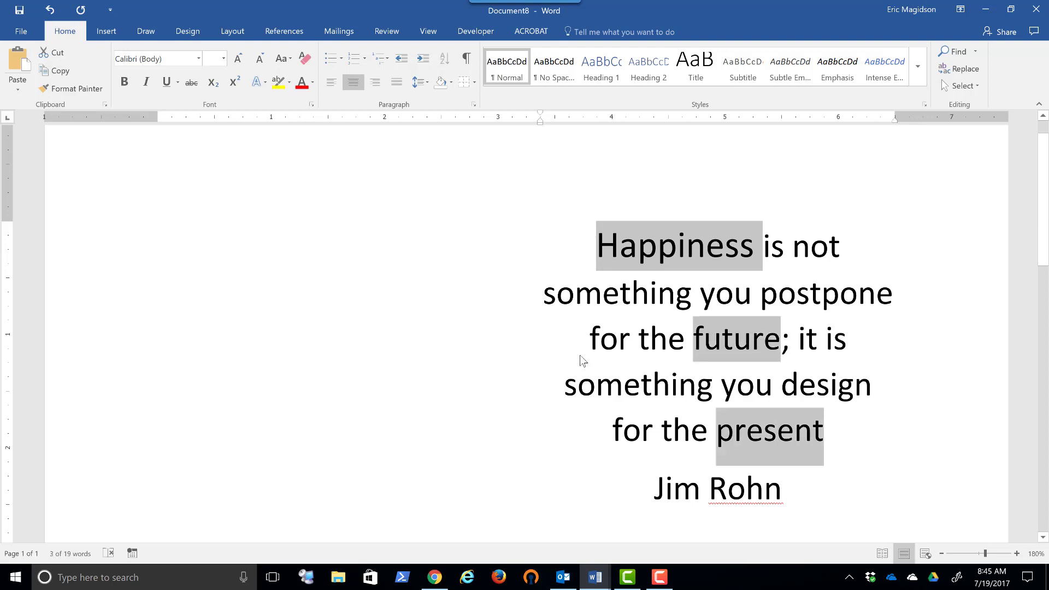
click(264, 83)
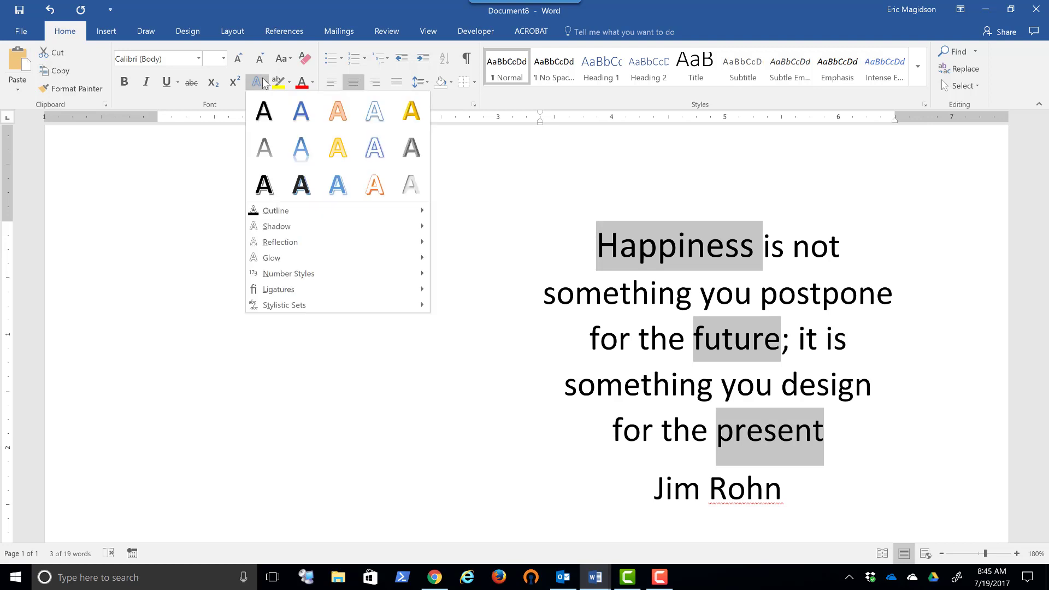
click(302, 147)
click(450, 269)
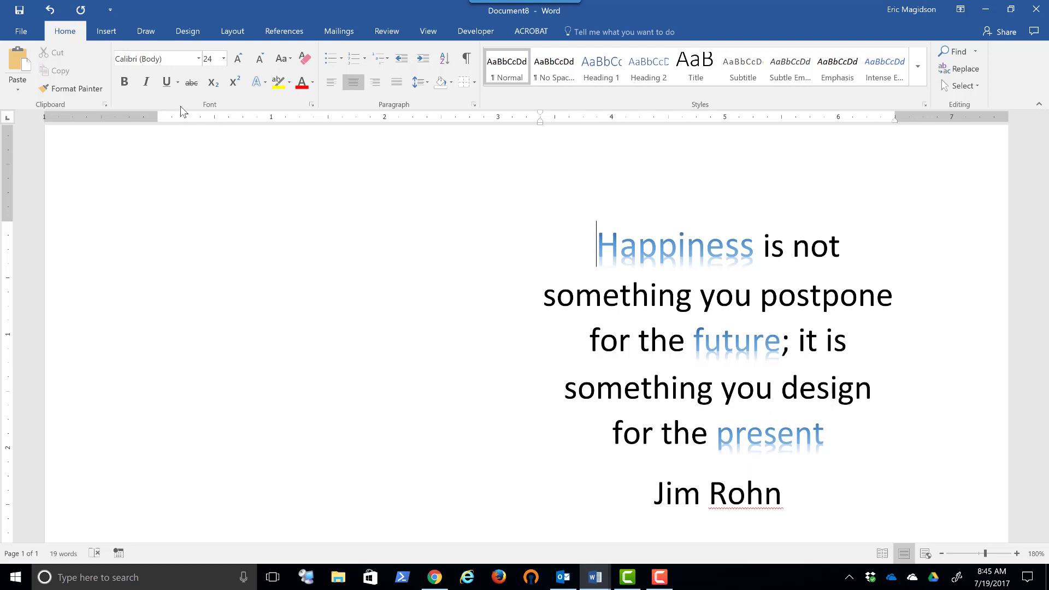
click(49, 10)
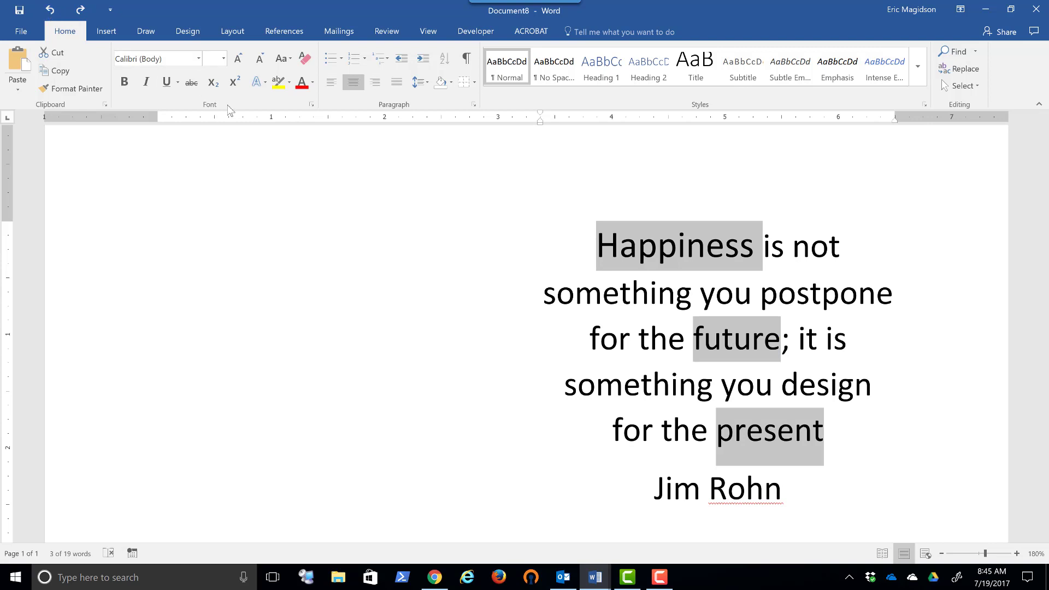
- Preview the highlight colors on "Happiness", "future" and "present", and set their font color to salmon pink from the extended standard colors
click(289, 83)
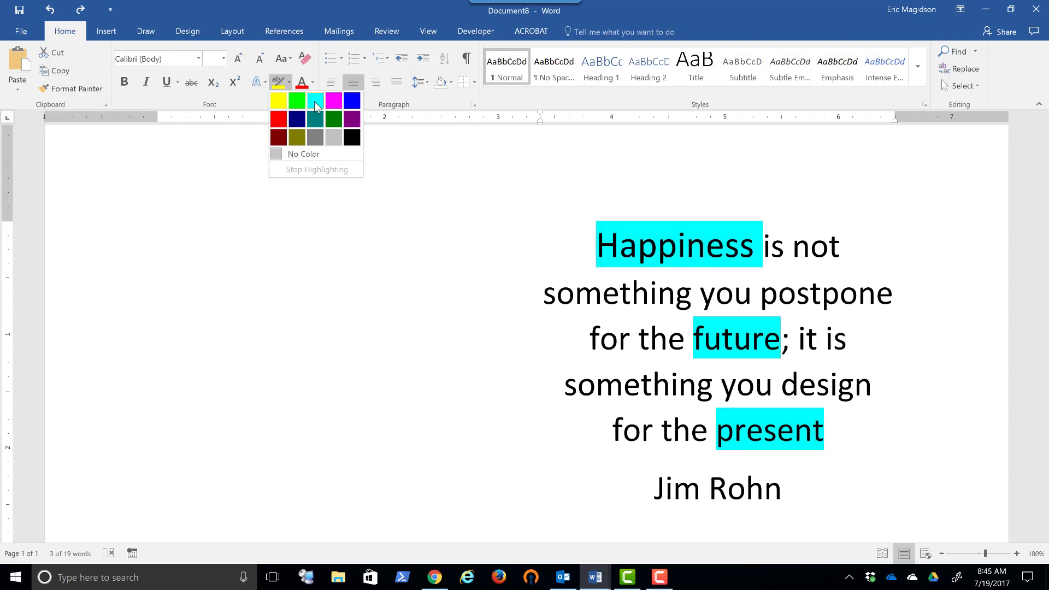
click(313, 80)
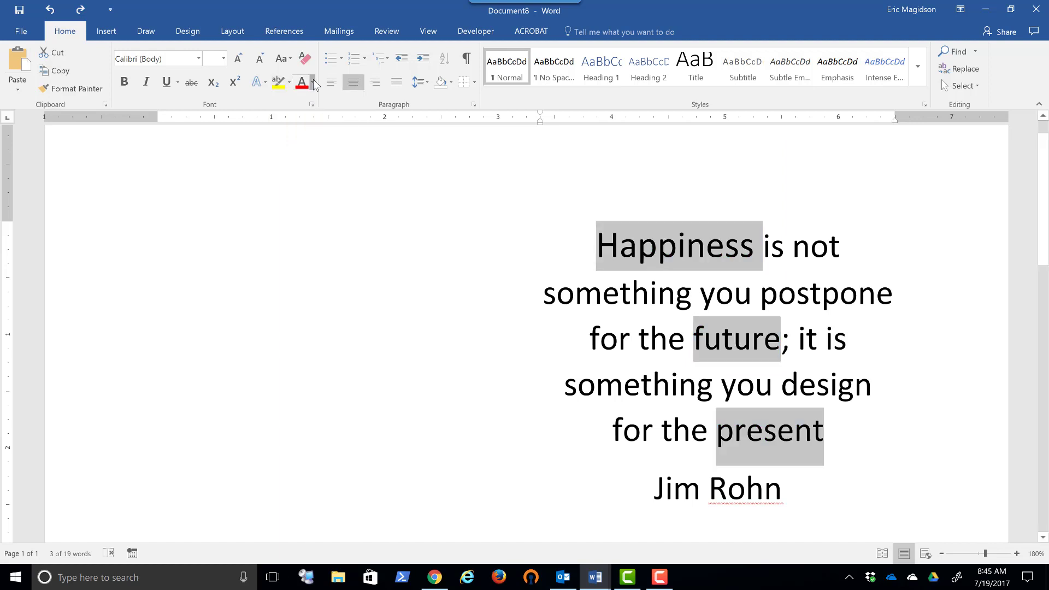
click(314, 81)
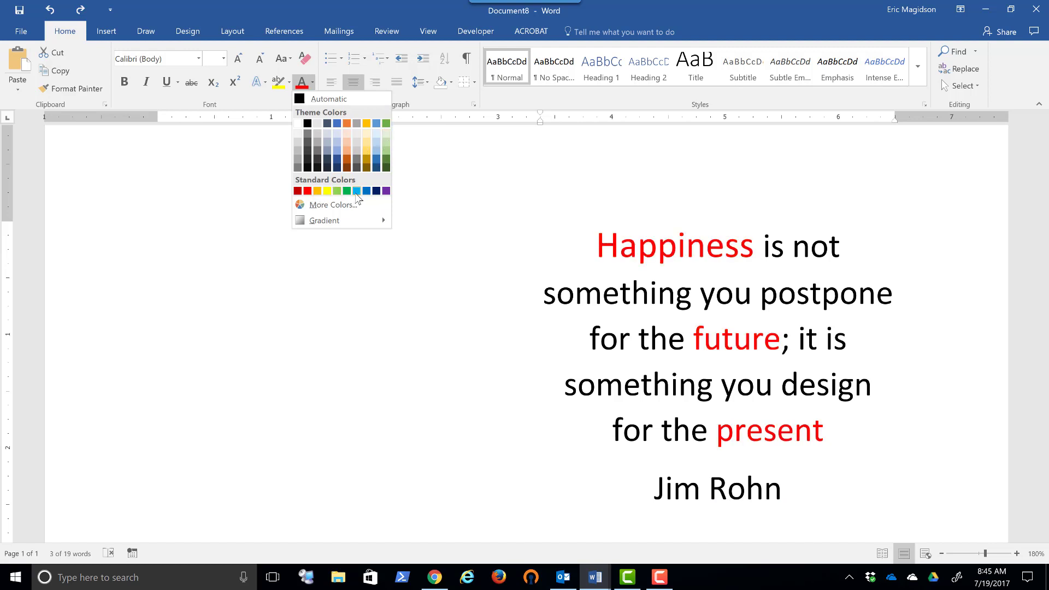
click(334, 204)
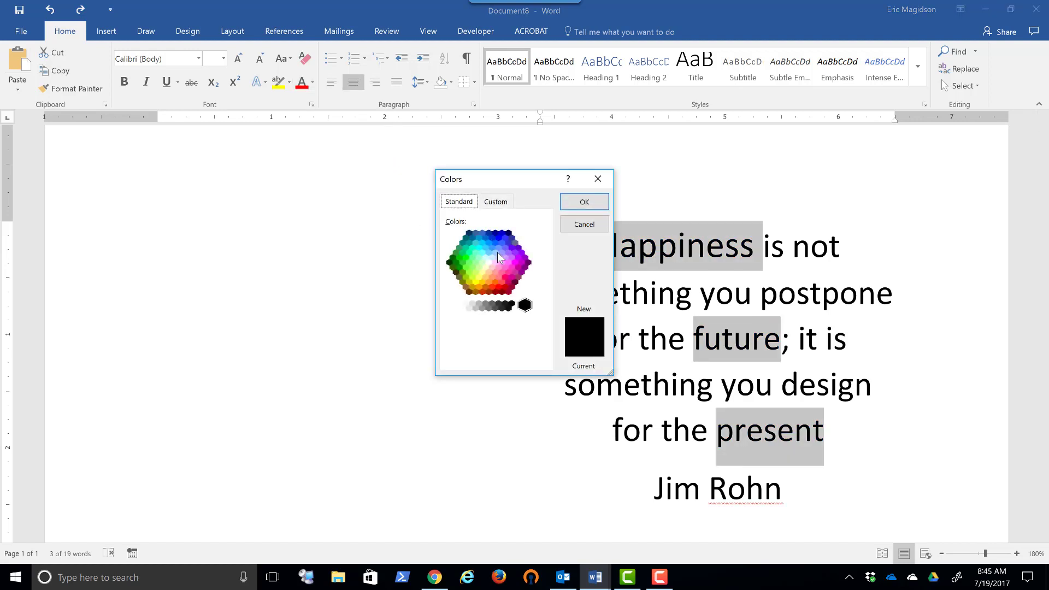
click(499, 277)
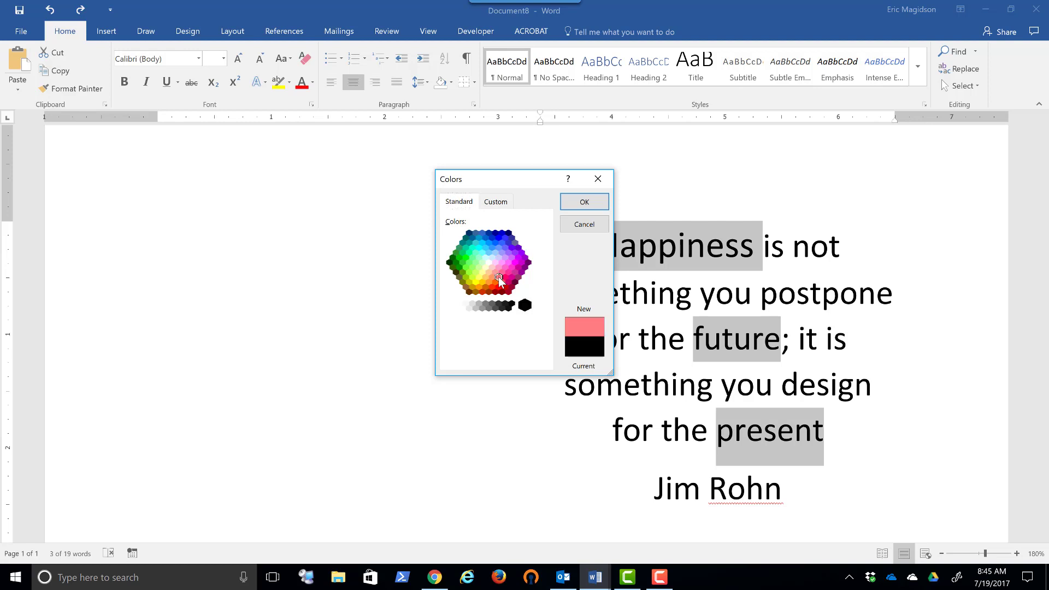
click(577, 206)
click(638, 246)
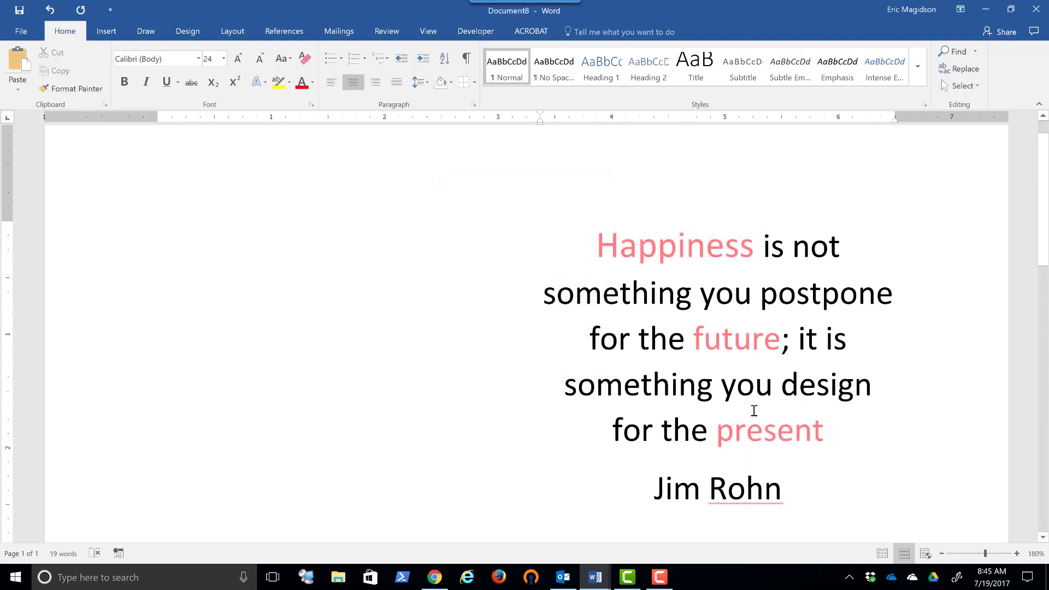
- Clear all formatting from the word "Happiness" and undo the clearing
double_click(697, 252)
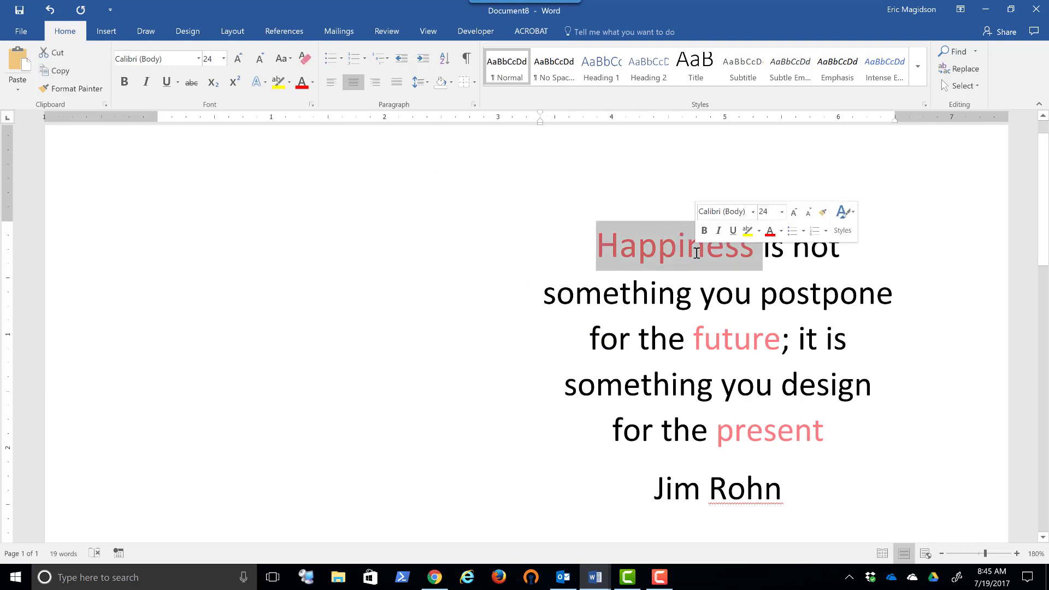
click(305, 59)
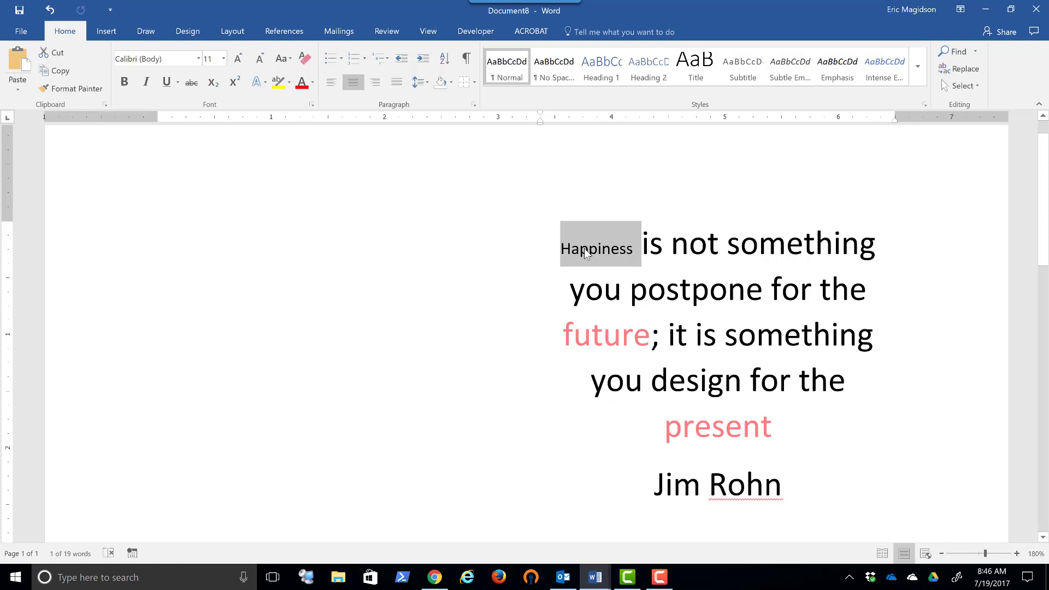
click(58, 8)
click(420, 232)
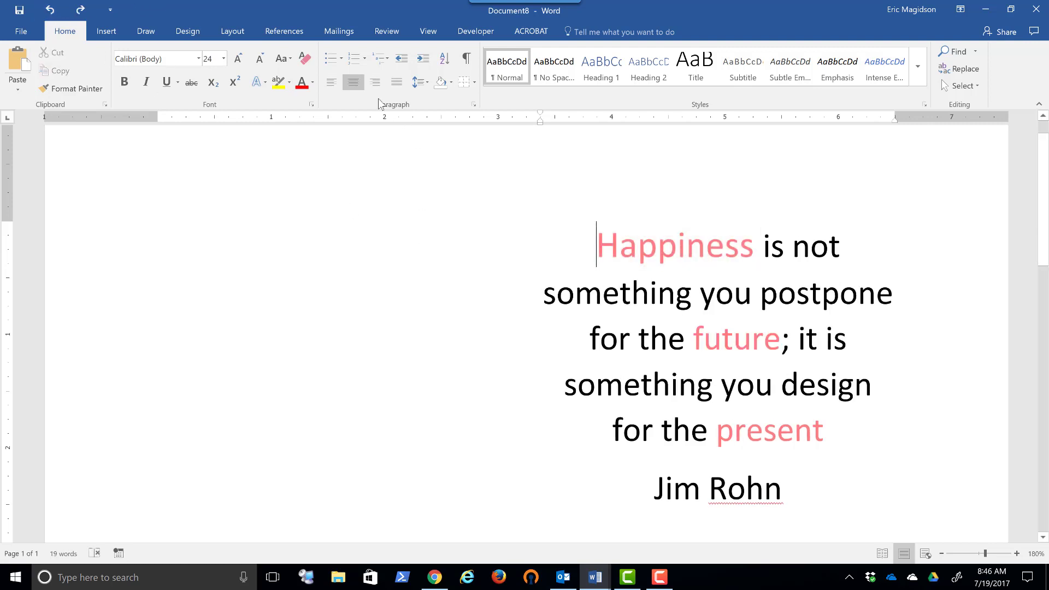
- Review the Font dialog's settings and its text effects for fill, outline, shadow, reflection and glow, leaving the effects unchanged
click(312, 105)
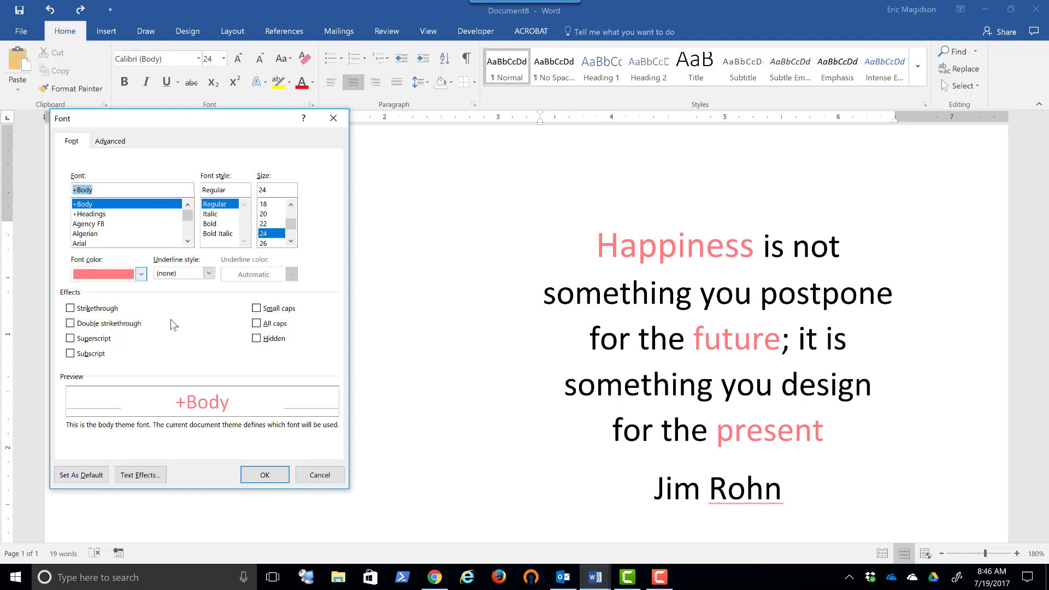
click(138, 475)
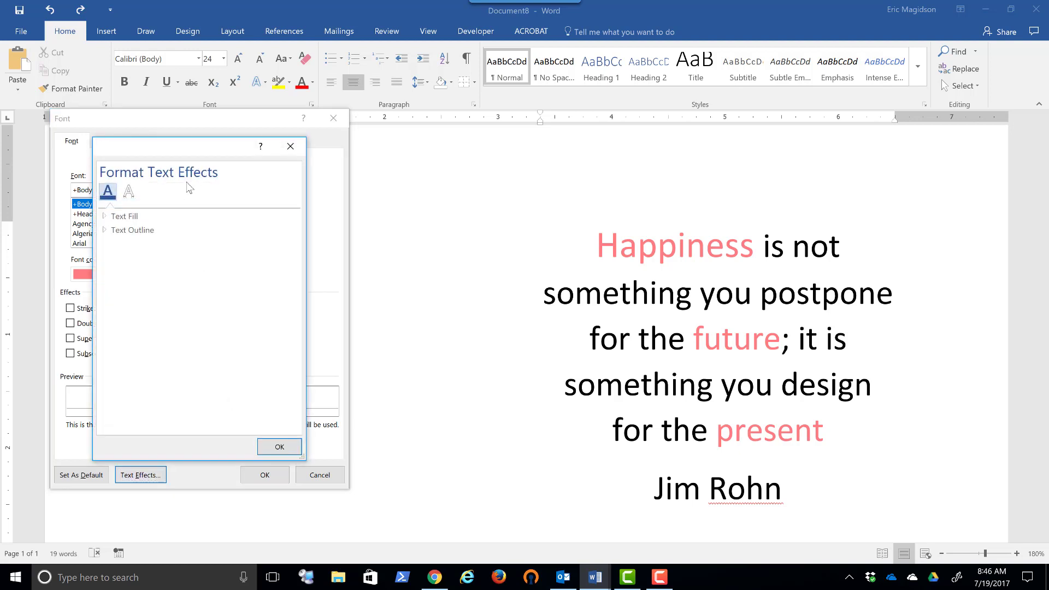
click(129, 191)
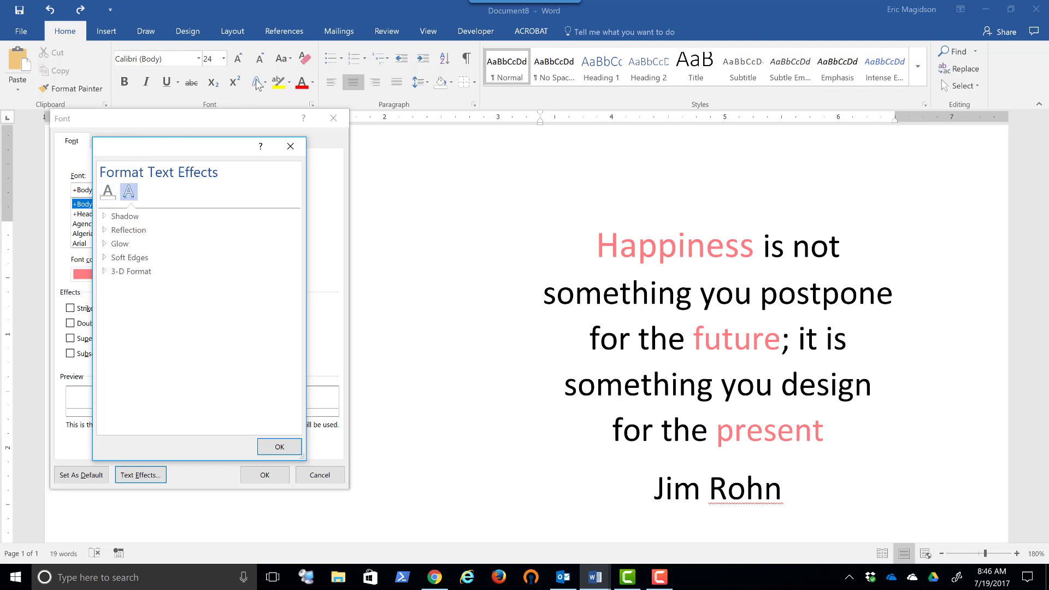
click(290, 146)
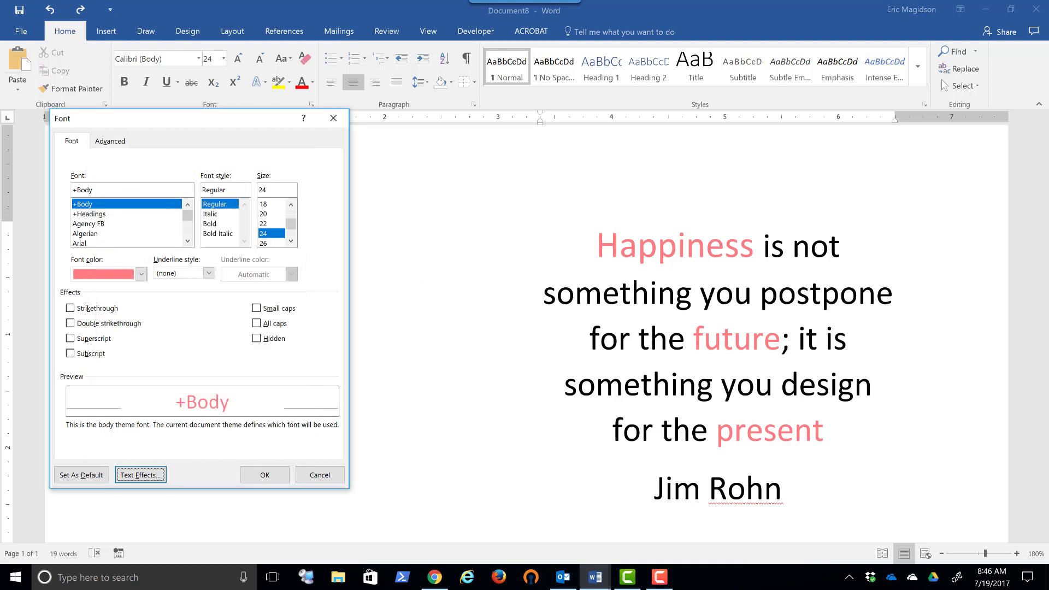